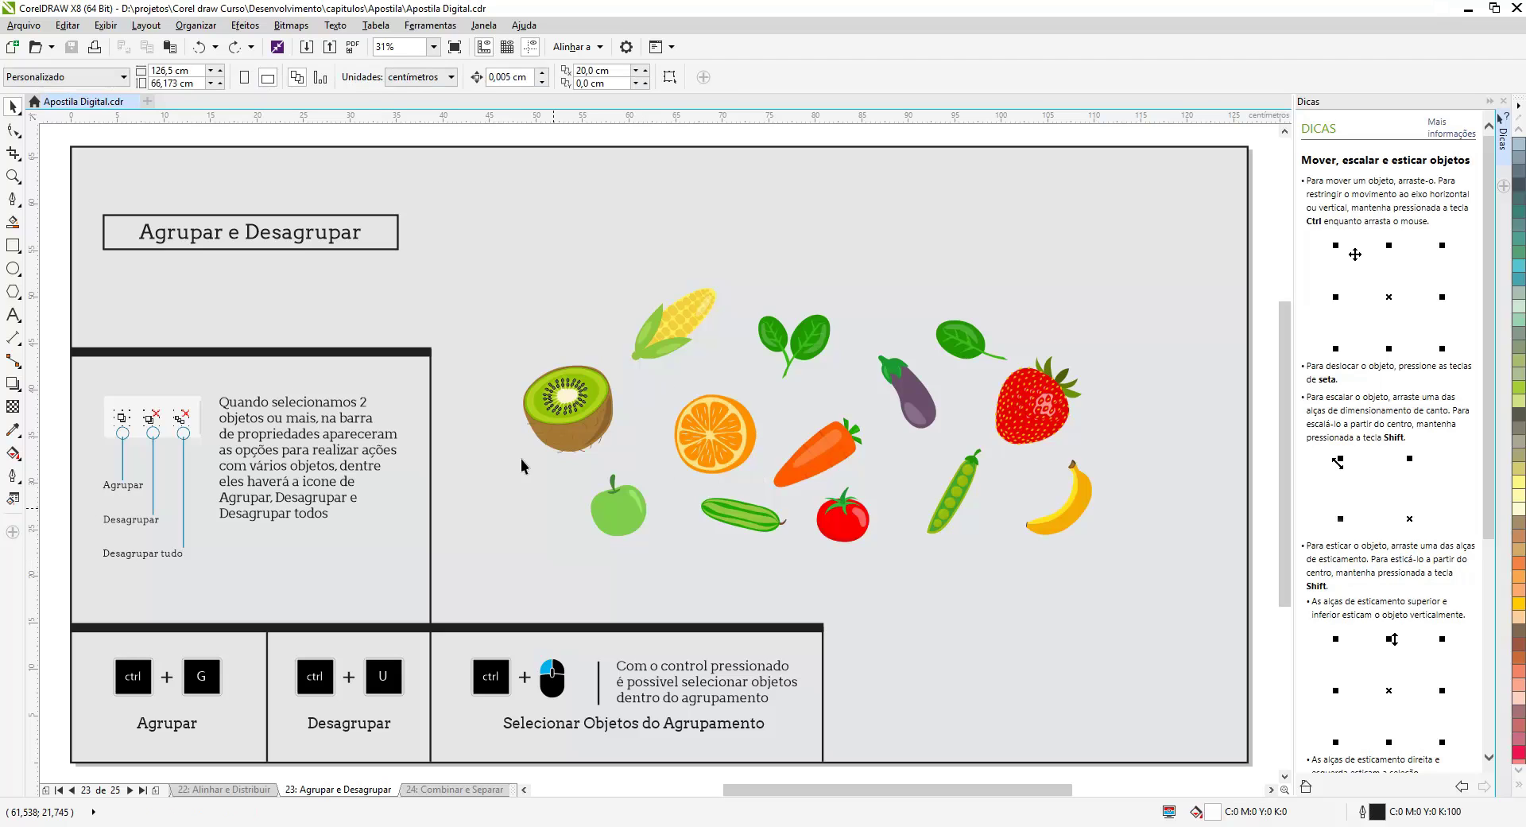
- Group all 13 fruit and vegetable illustrations and move the group up about 1.1 cm
{"action": "left_click_drag", "start_coordinate": [477, 276], "coordinate": [1119, 569]}
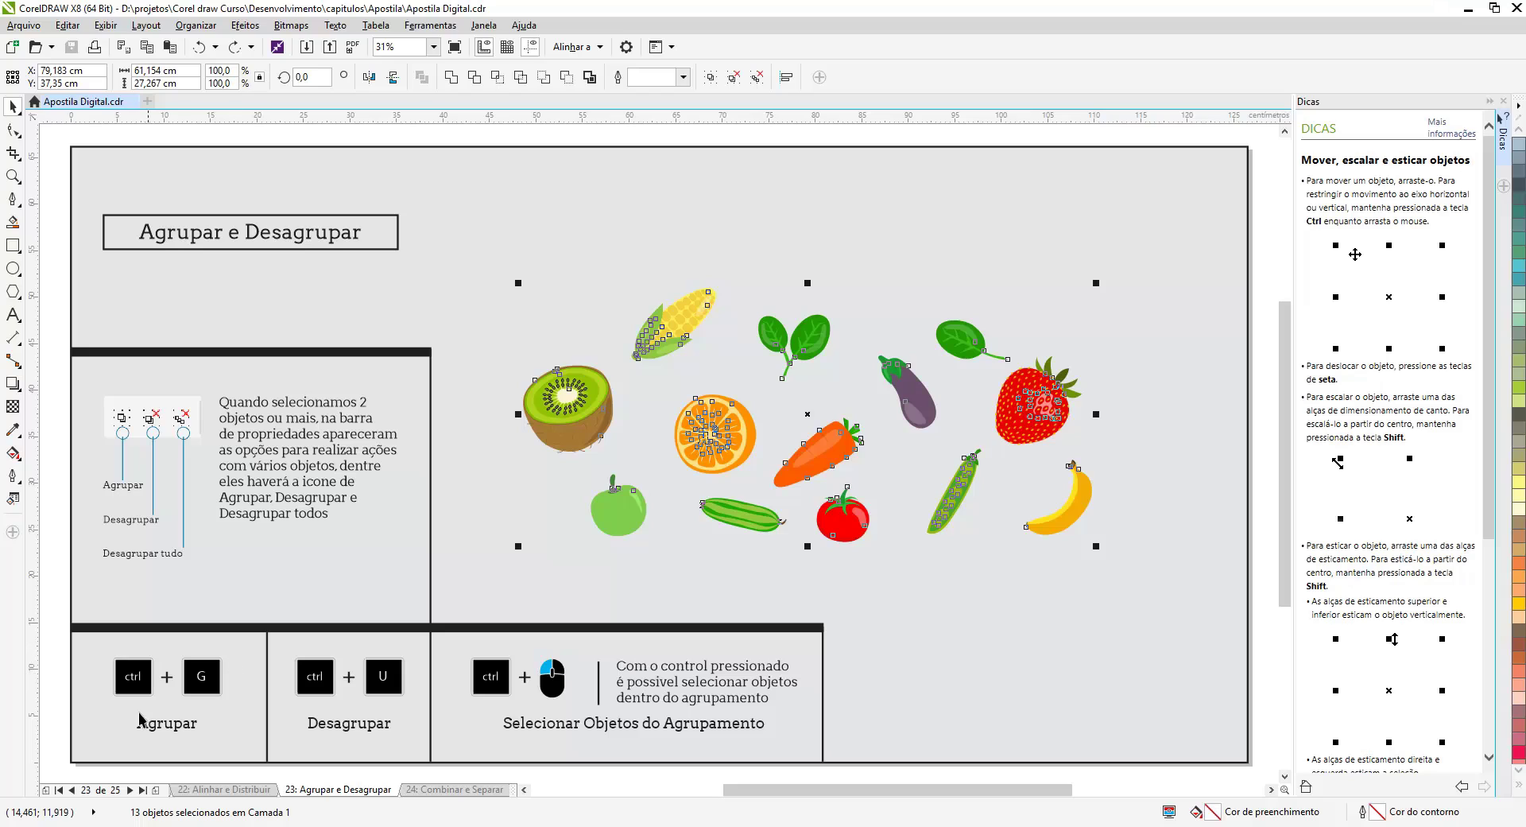
{"action": "right_click", "coordinate": [737, 439]}
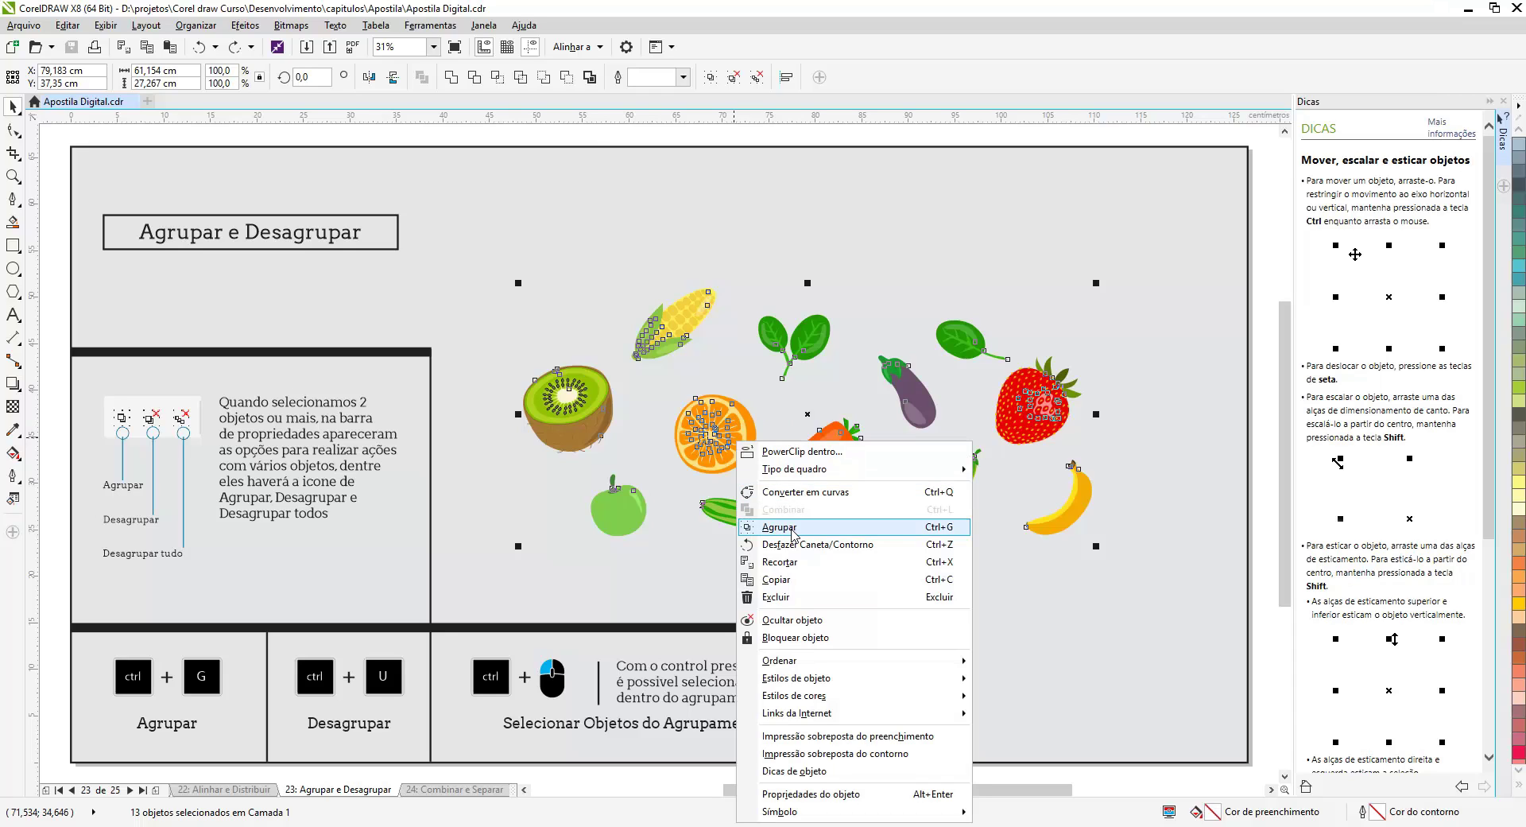
{"action": "left_click", "coordinate": [713, 80]}
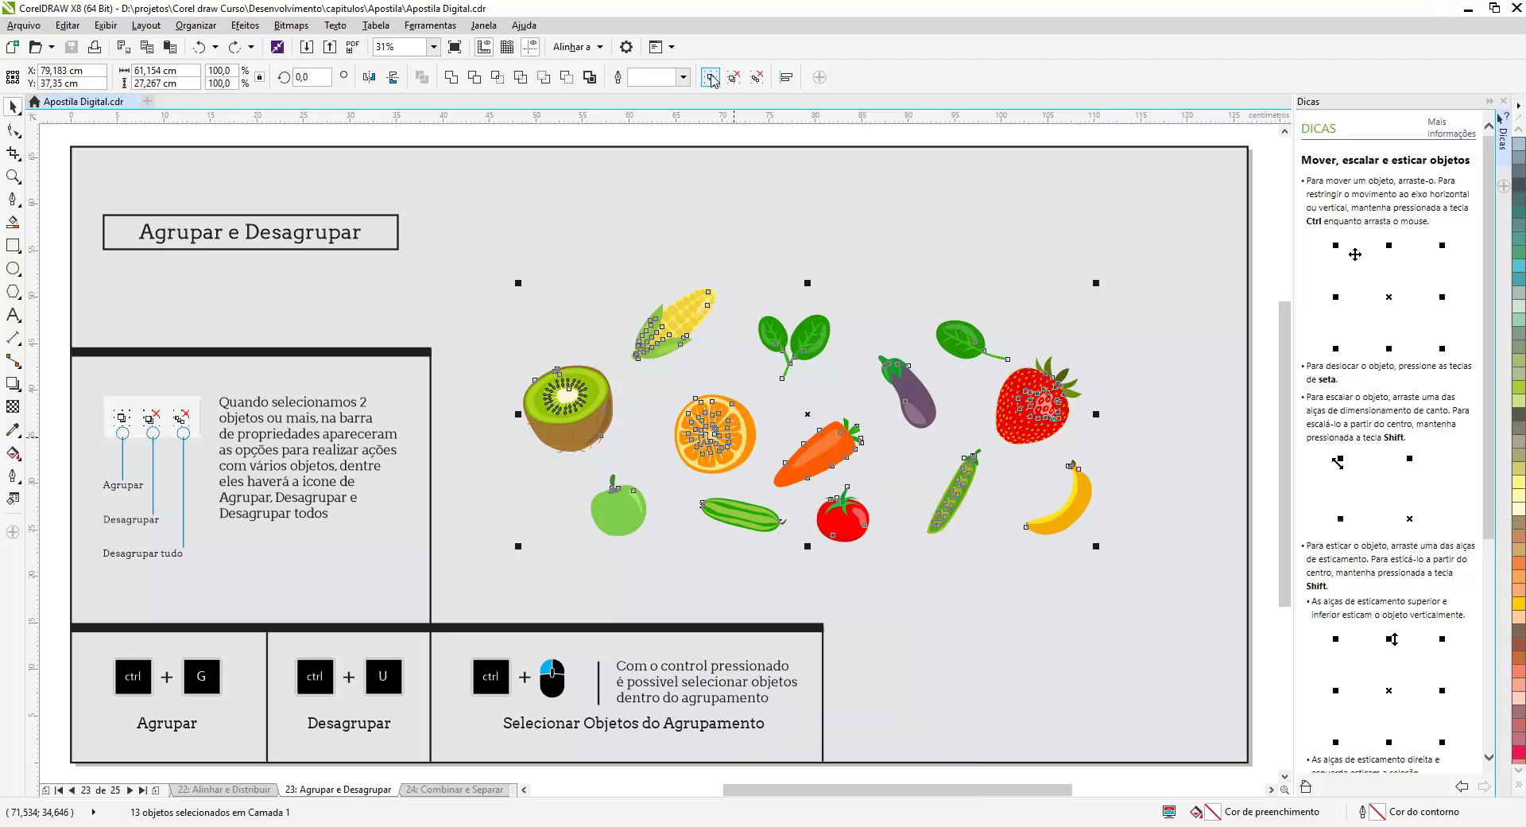
{"action": "left_click", "coordinate": [733, 265]}
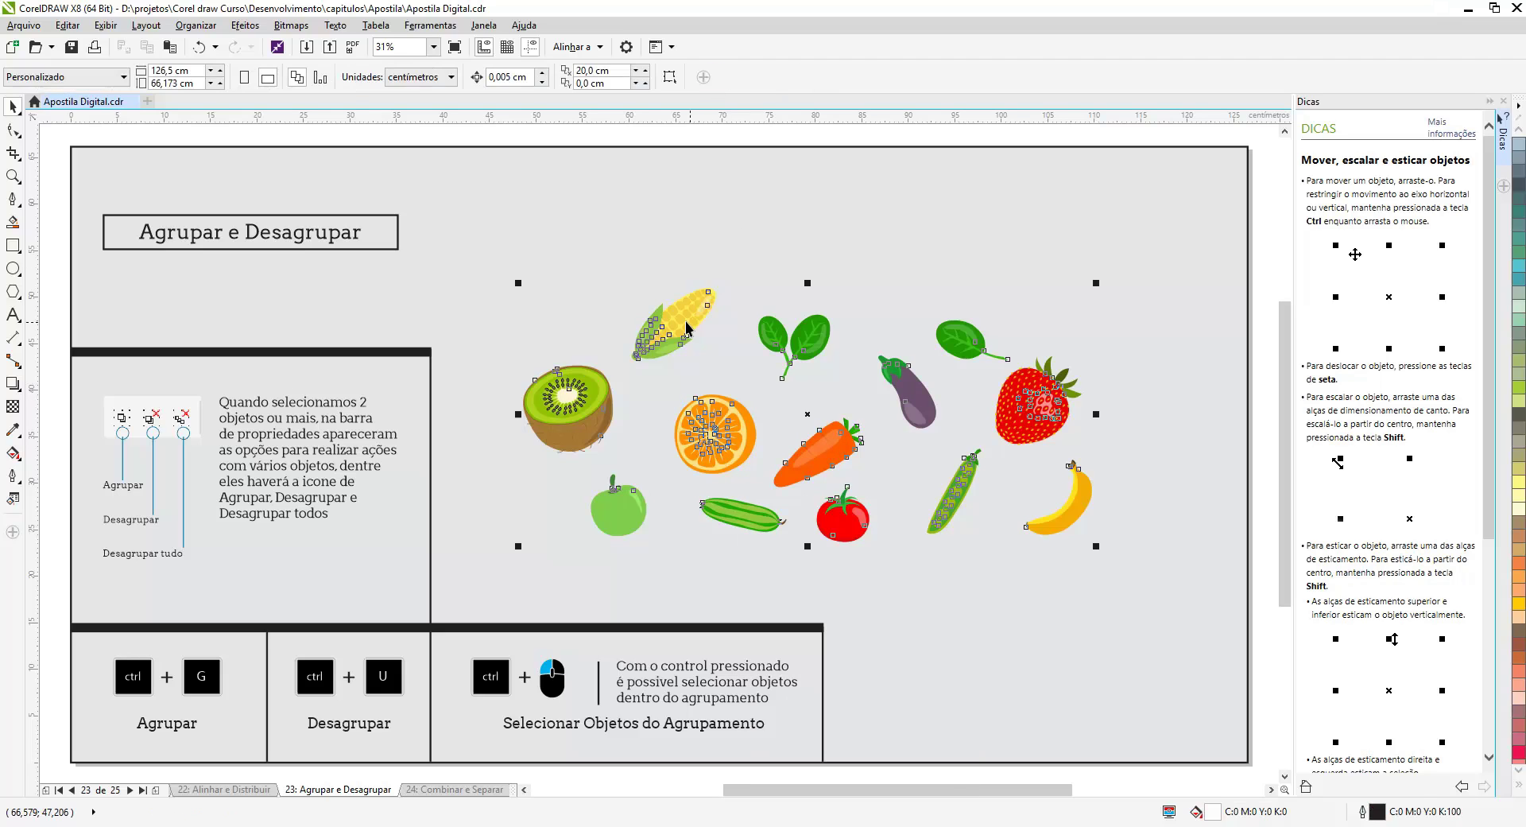
{"action": "mouse_move", "coordinate": [677, 318]}
{"action": "left_mouse_down"}
{"action": "mouse_move", "coordinate": [753, 290]}
{"action": "mouse_move", "coordinate": [779, 258]}
{"action": "mouse_move", "coordinate": [686, 313]}
{"action": "left_mouse_up"}
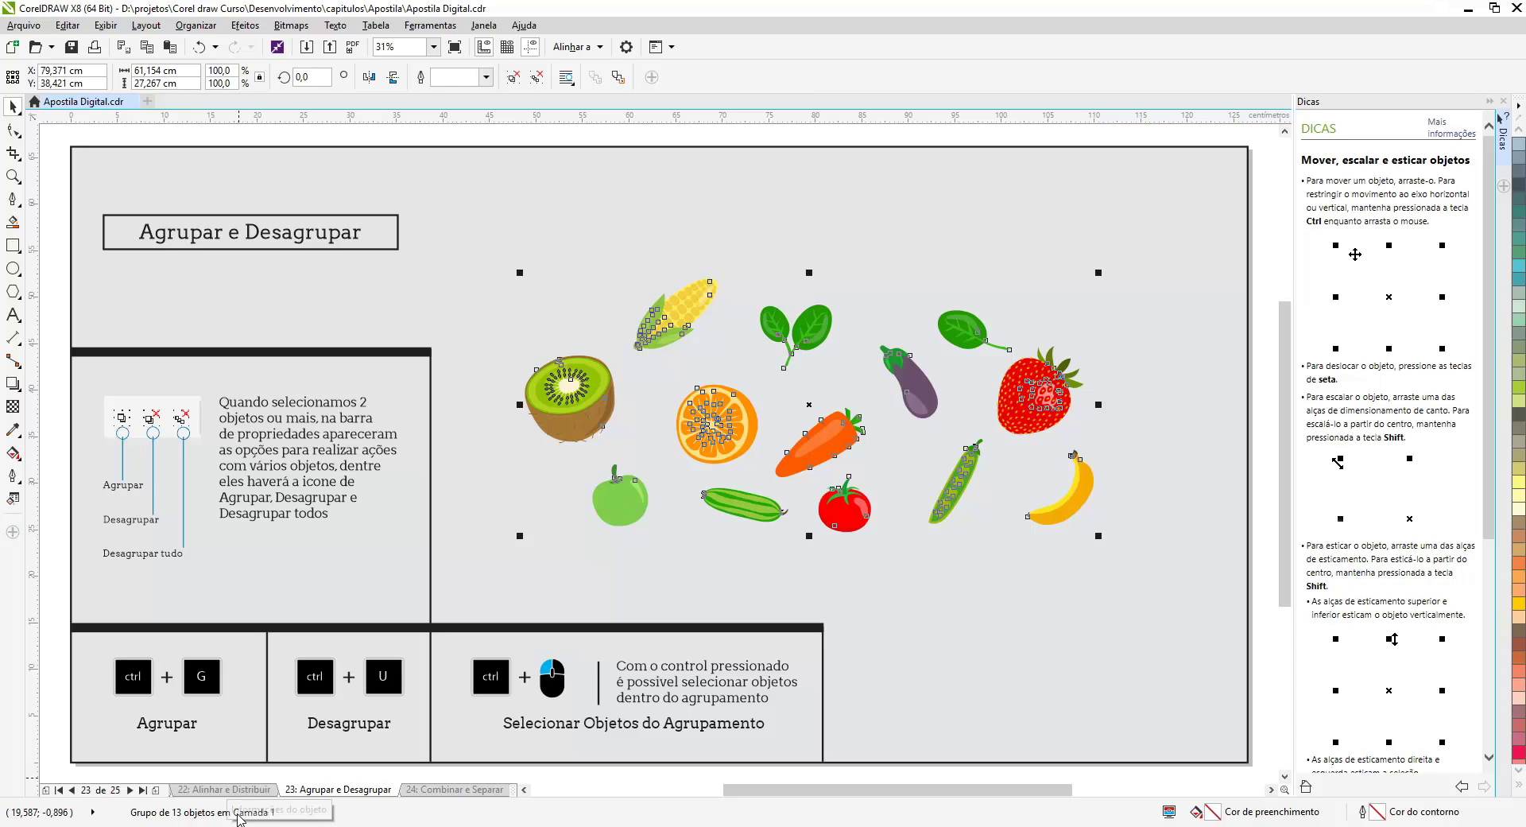
- Select the group of all the fruit and vegetable illustrations and ungroup it one level
{"action": "left_click", "coordinate": [682, 552]}
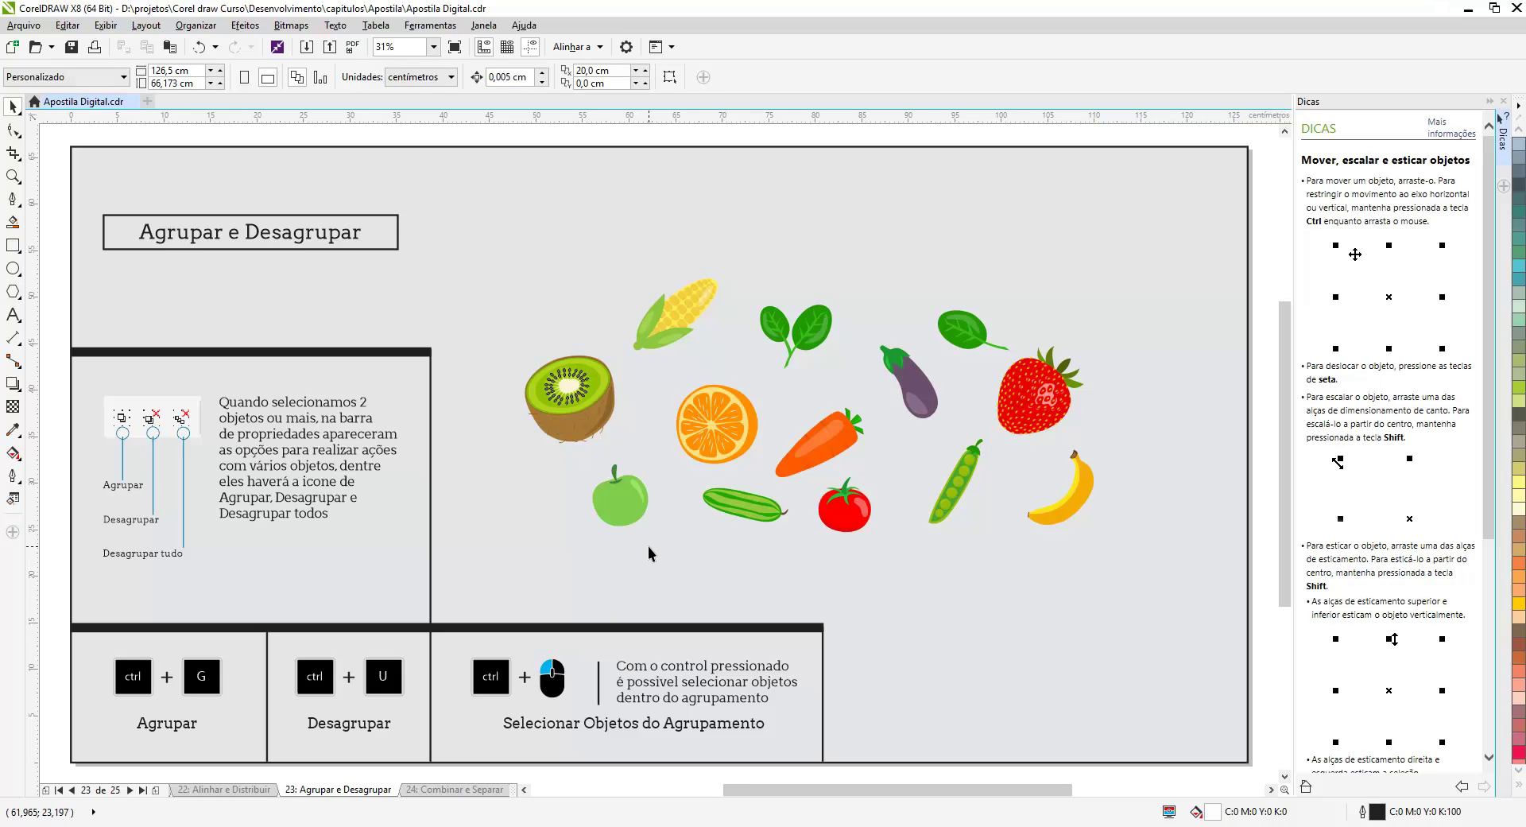
{"action": "left_click", "coordinate": [704, 432]}
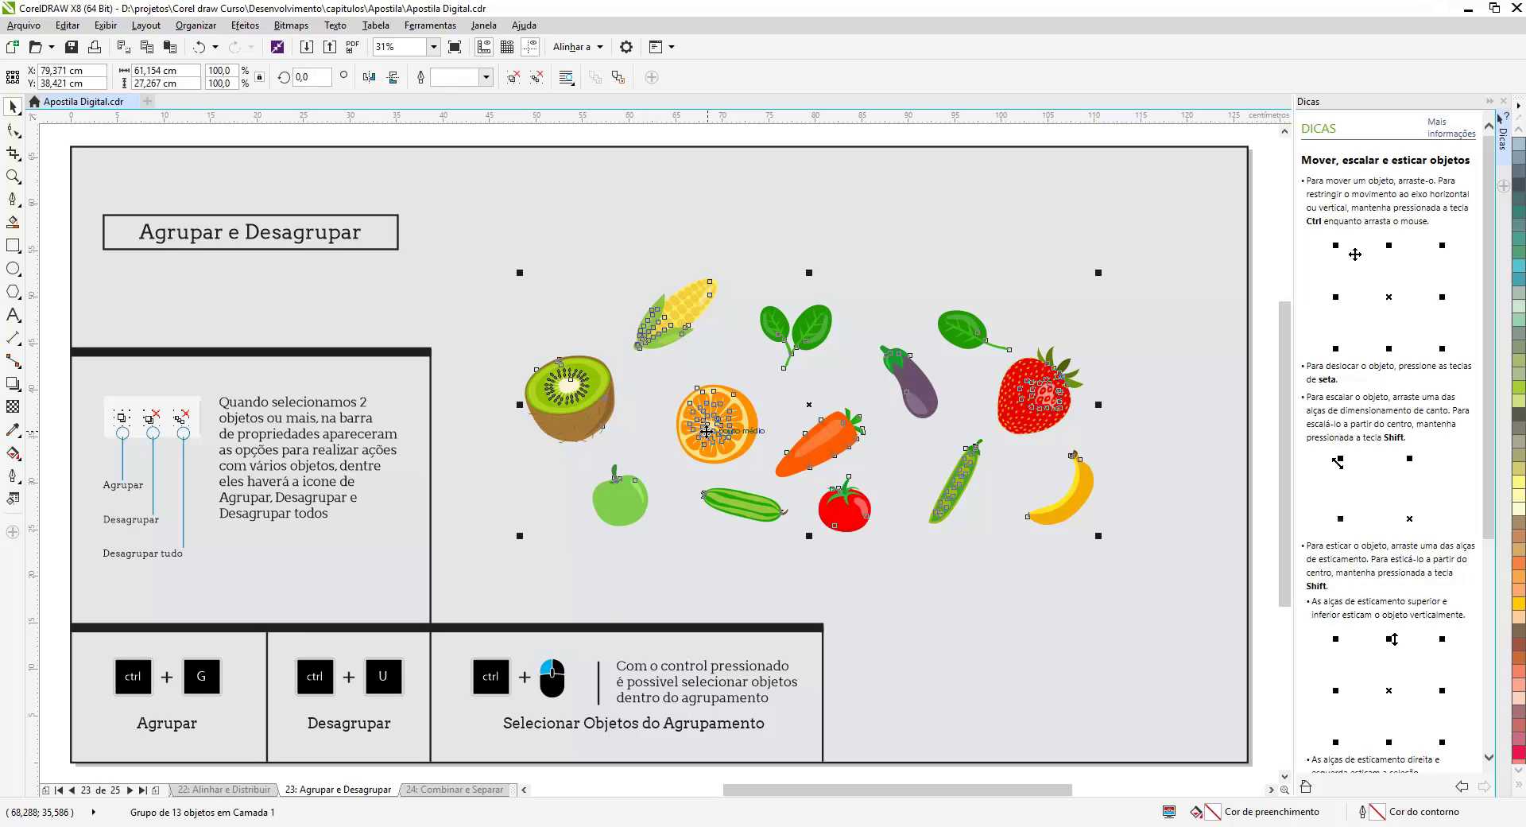
{"action": "right_click", "coordinate": [706, 431]}
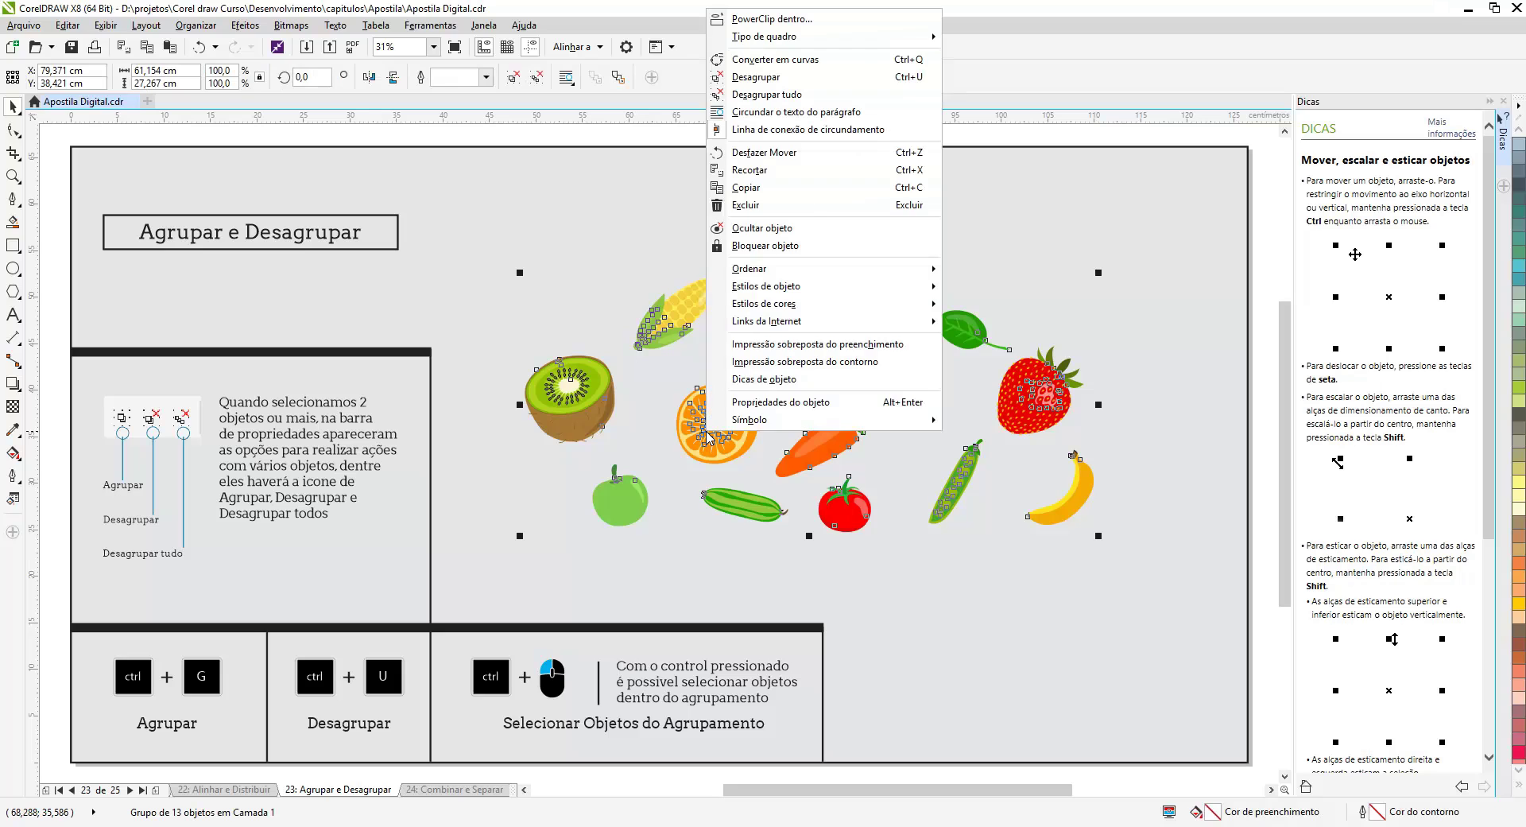
{"action": "left_click", "coordinate": [787, 77]}
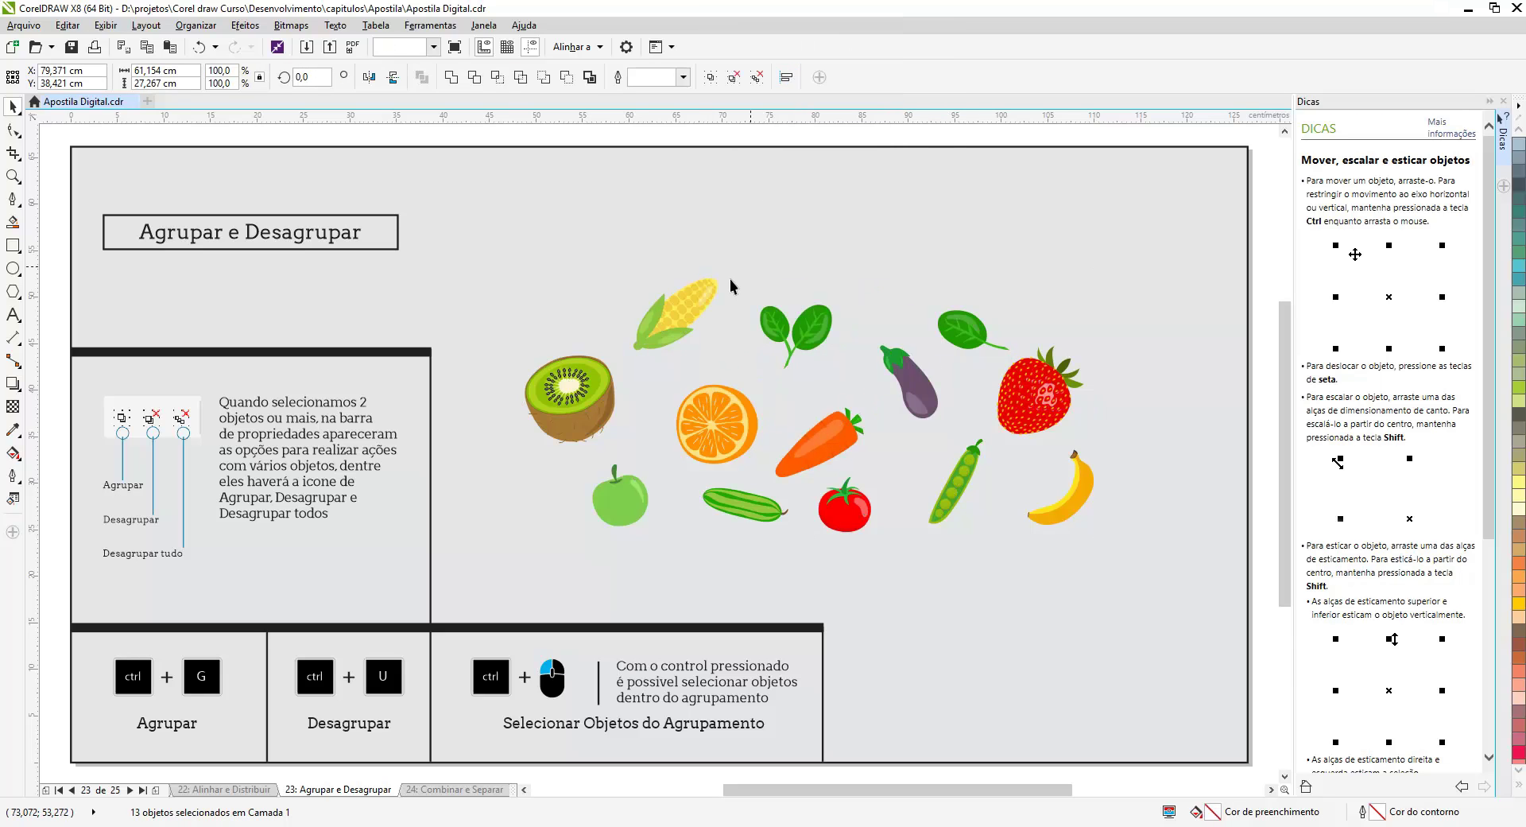
- Group the corn, kiwi, orange, apple and cucumber, and move that group about 0.7 cm right and 0.5 cm up
{"action": "left_click_drag", "start_coordinate": [469, 218], "coordinate": [798, 560]}
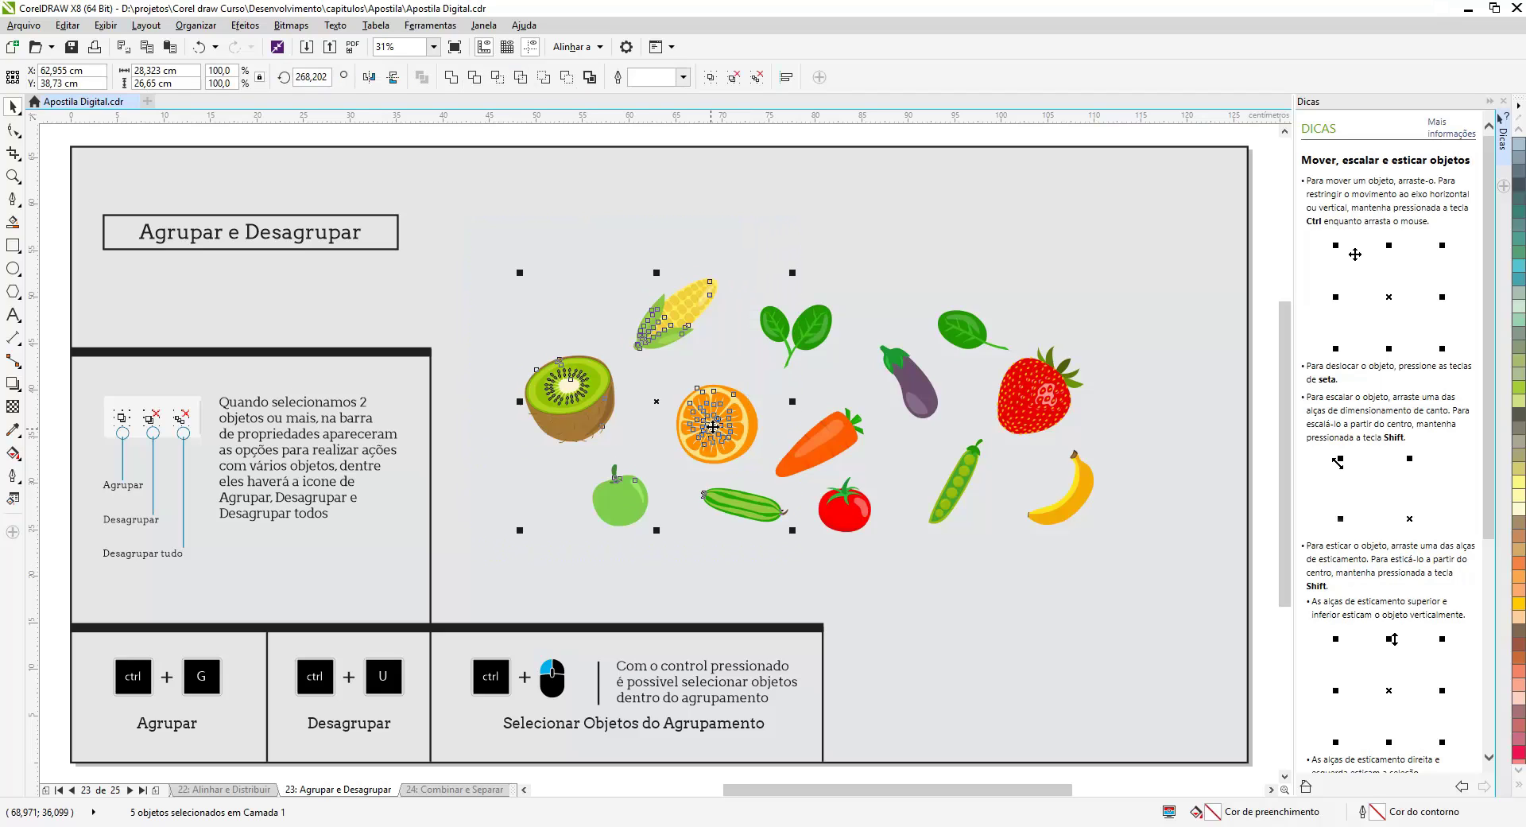
{"action": "key", "text": "ctrl+g"}
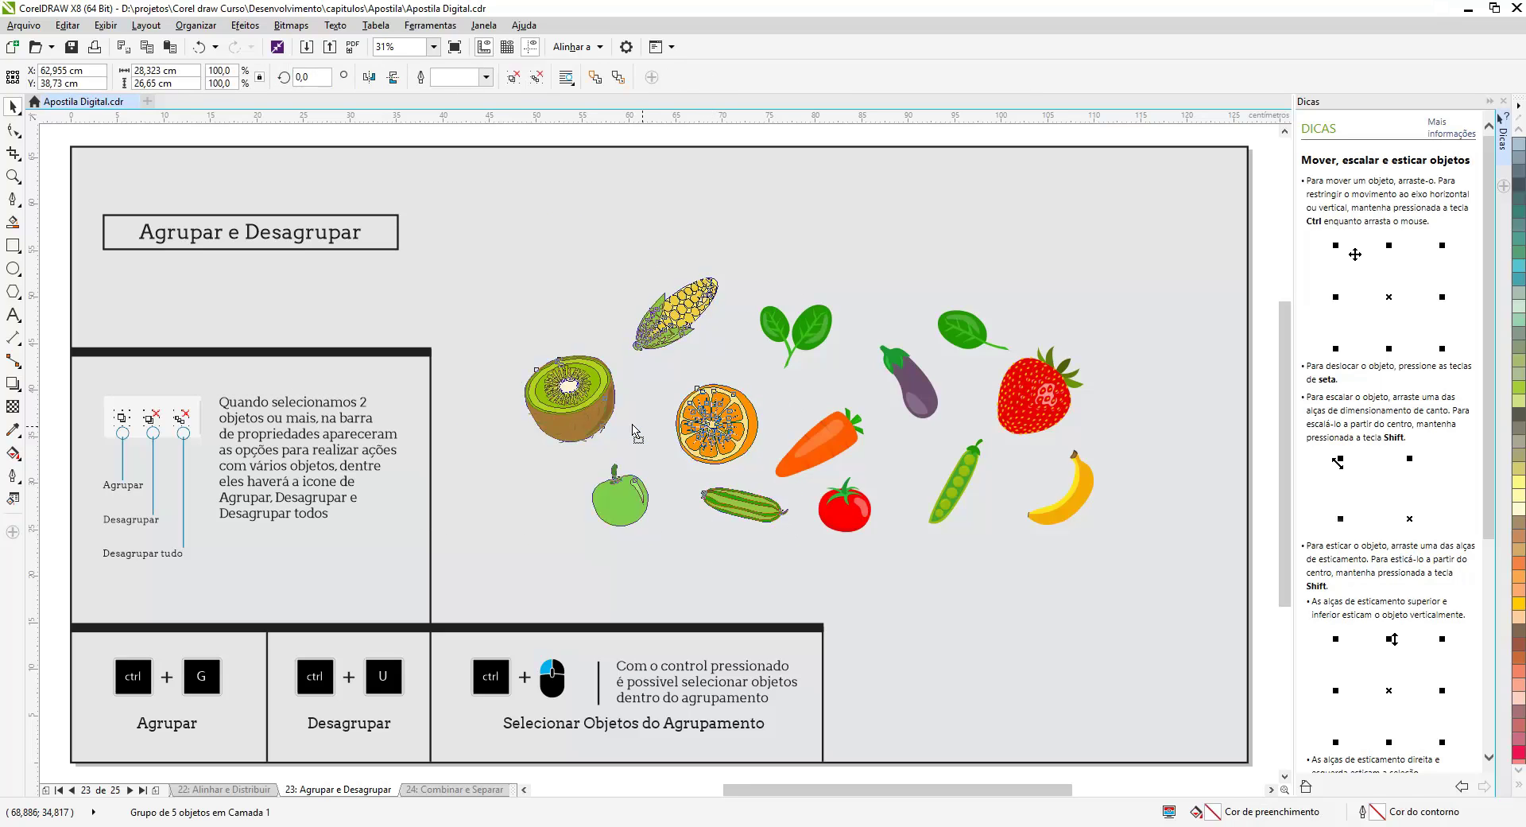
{"action": "left_click_drag", "start_coordinate": [636, 431], "coordinate": [717, 440]}
- Ungroup the corn, kiwi, orange, apple and cucumber one level and select the orange alone
{"action": "left_click_drag", "start_coordinate": [464, 235], "coordinate": [1140, 555]}
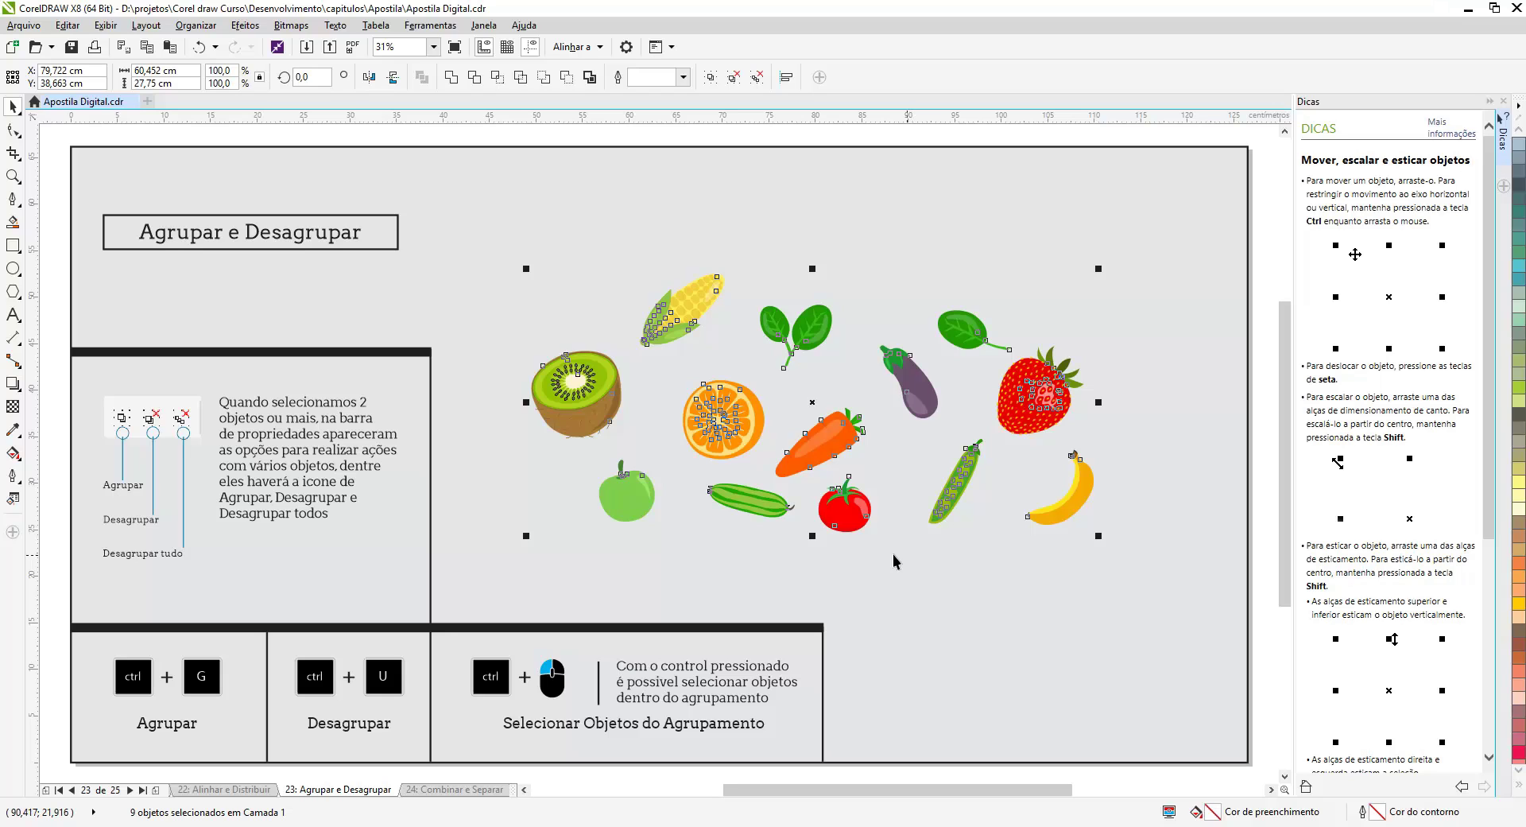
{"action": "left_click", "coordinate": [706, 430]}
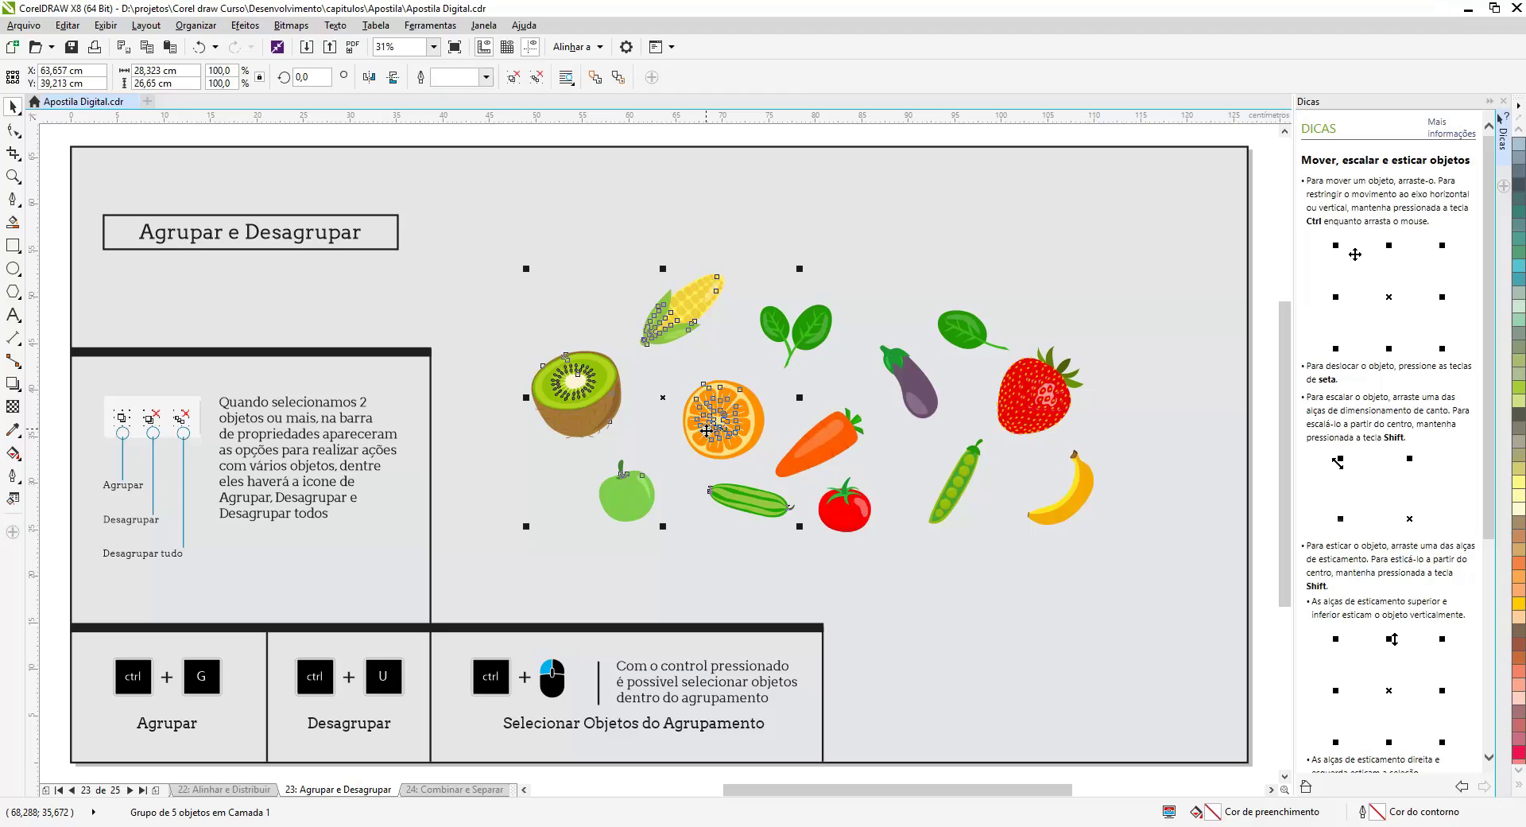
{"action": "key", "text": "ctrl+u"}
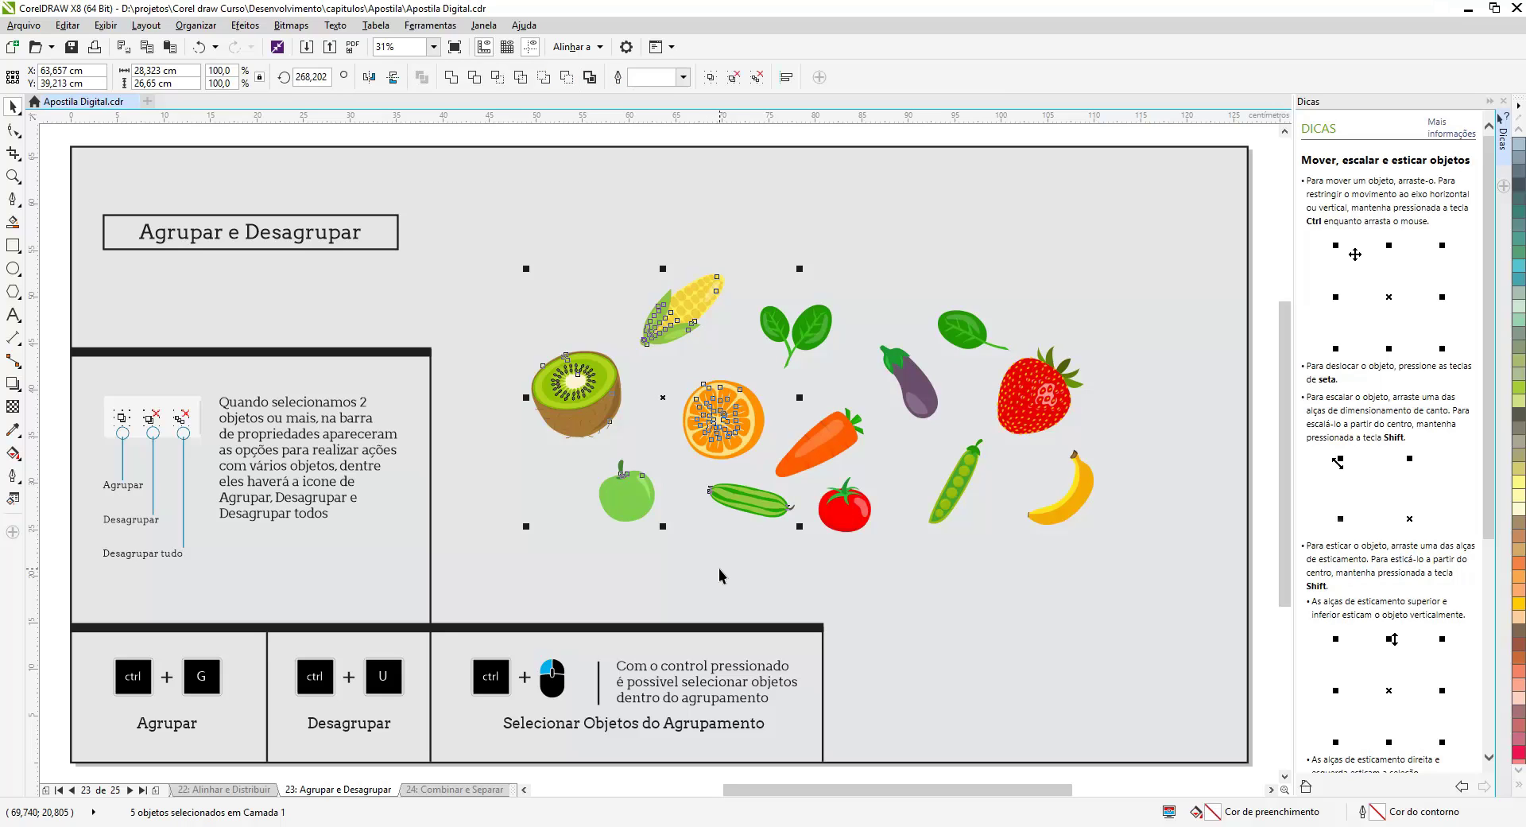
{"action": "left_click", "coordinate": [719, 569]}
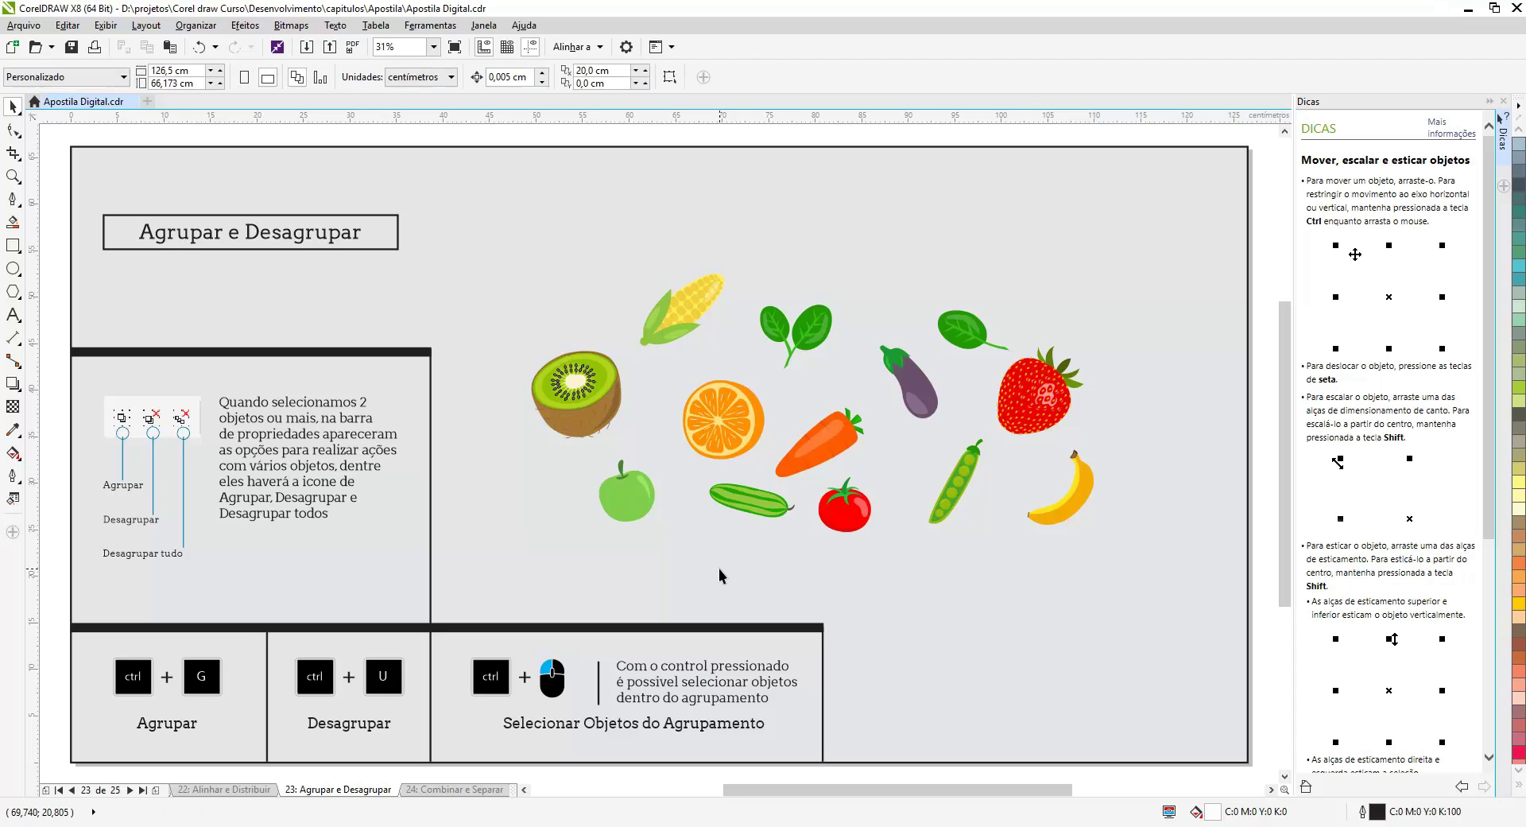
{"action": "left_click", "coordinate": [718, 433]}
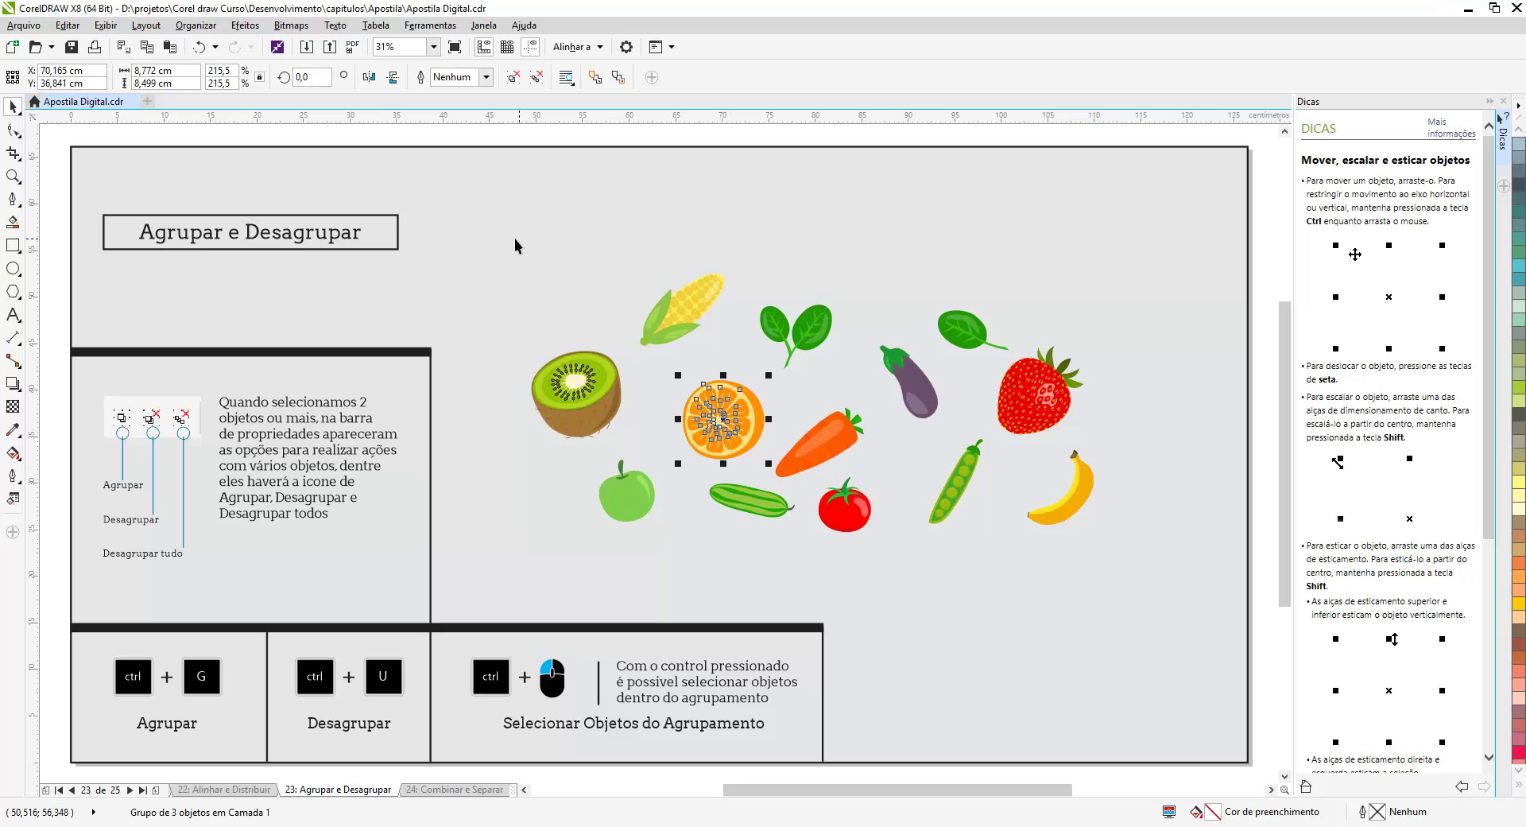
- Select all the fruit and vegetable illustrations and ungroup them completely with Ungroup All, including nested groups
{"action": "left_click_drag", "start_coordinate": [500, 239], "coordinate": [1155, 574]}
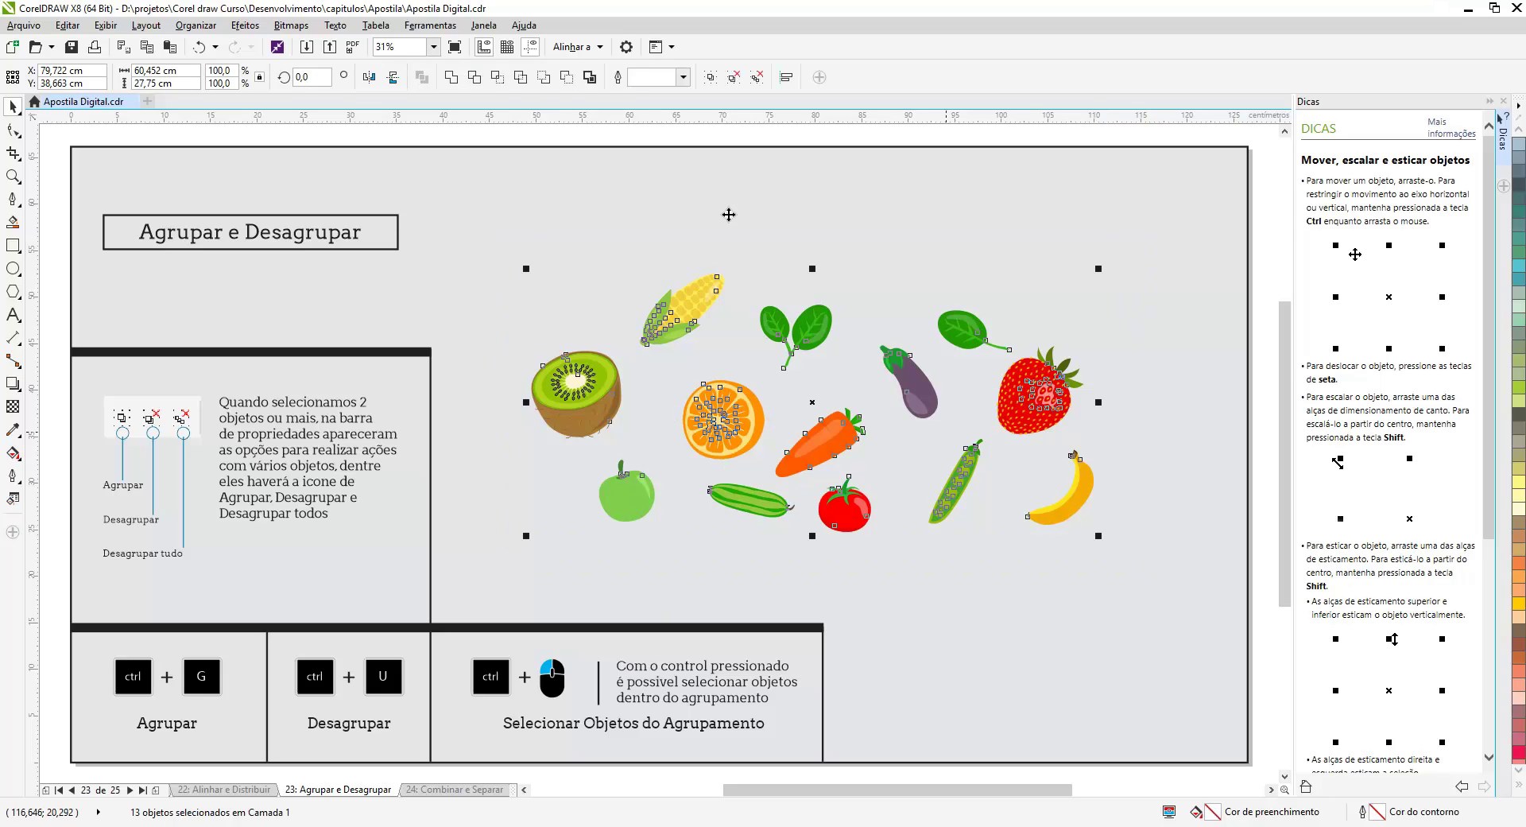
{"action": "left_click", "coordinate": [758, 78]}
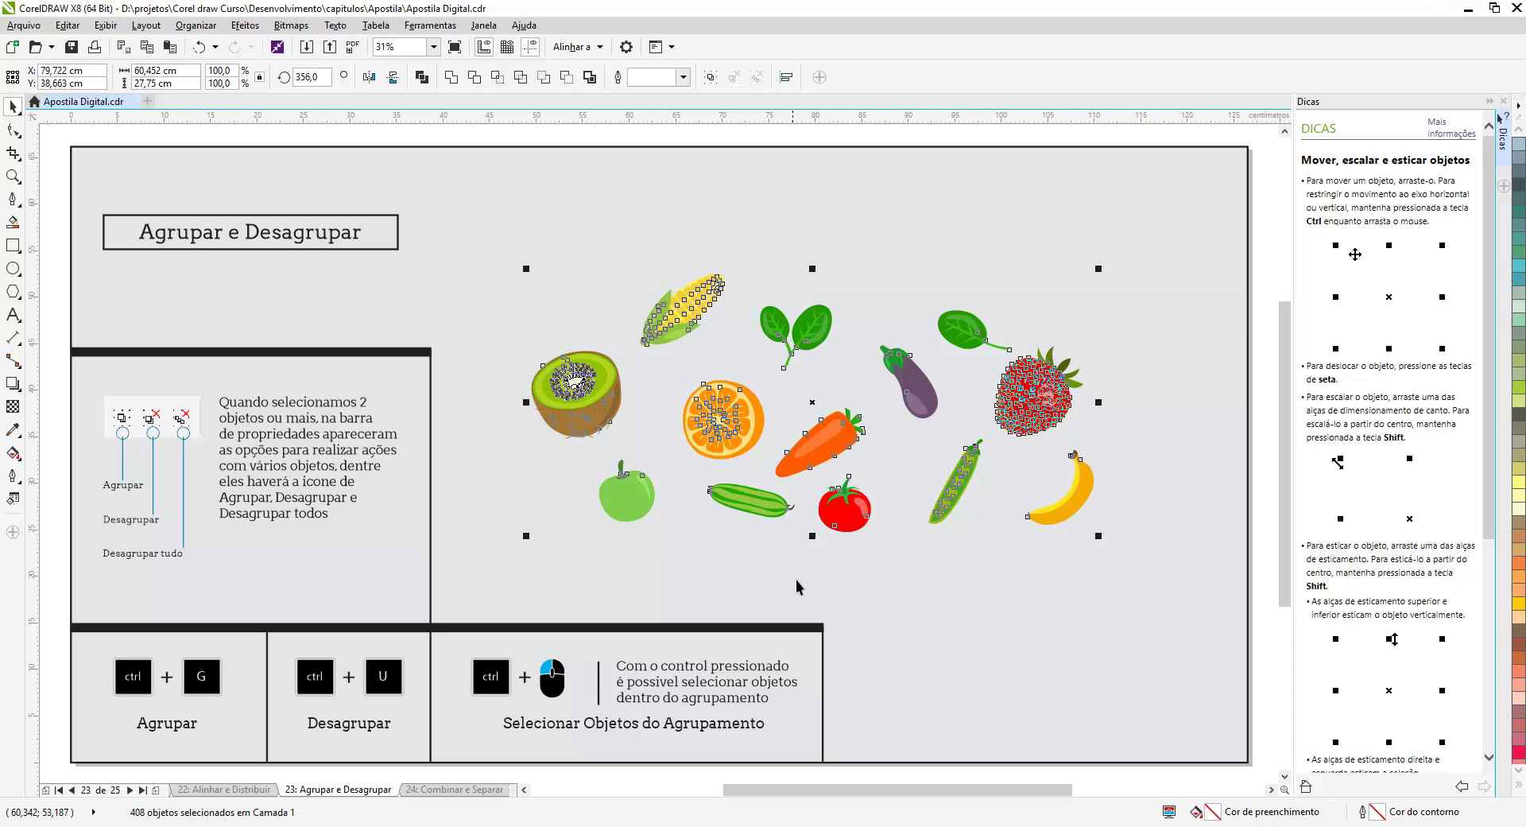
{"action": "left_click", "coordinate": [881, 566]}
- Move one white streak of the orange onto the carrot and one seed out of the kiwi
{"action": "scroll", "coordinate": [738, 414], "scroll_direction": "up", "scroll_amount": 4}
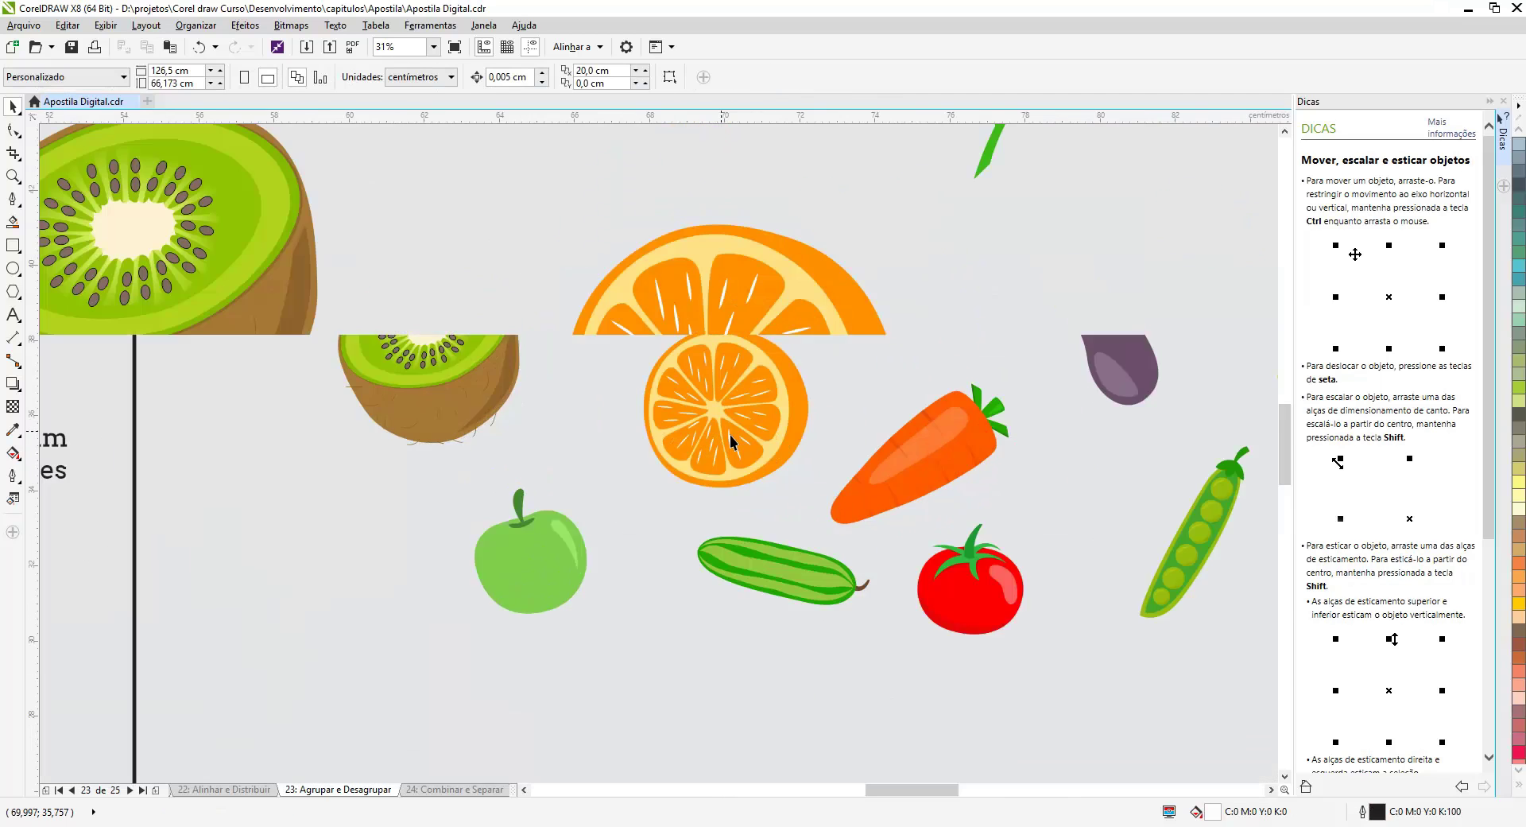
{"action": "left_click", "coordinate": [757, 362]}
{"action": "left_click_drag", "start_coordinate": [757, 363], "coordinate": [1000, 569]}
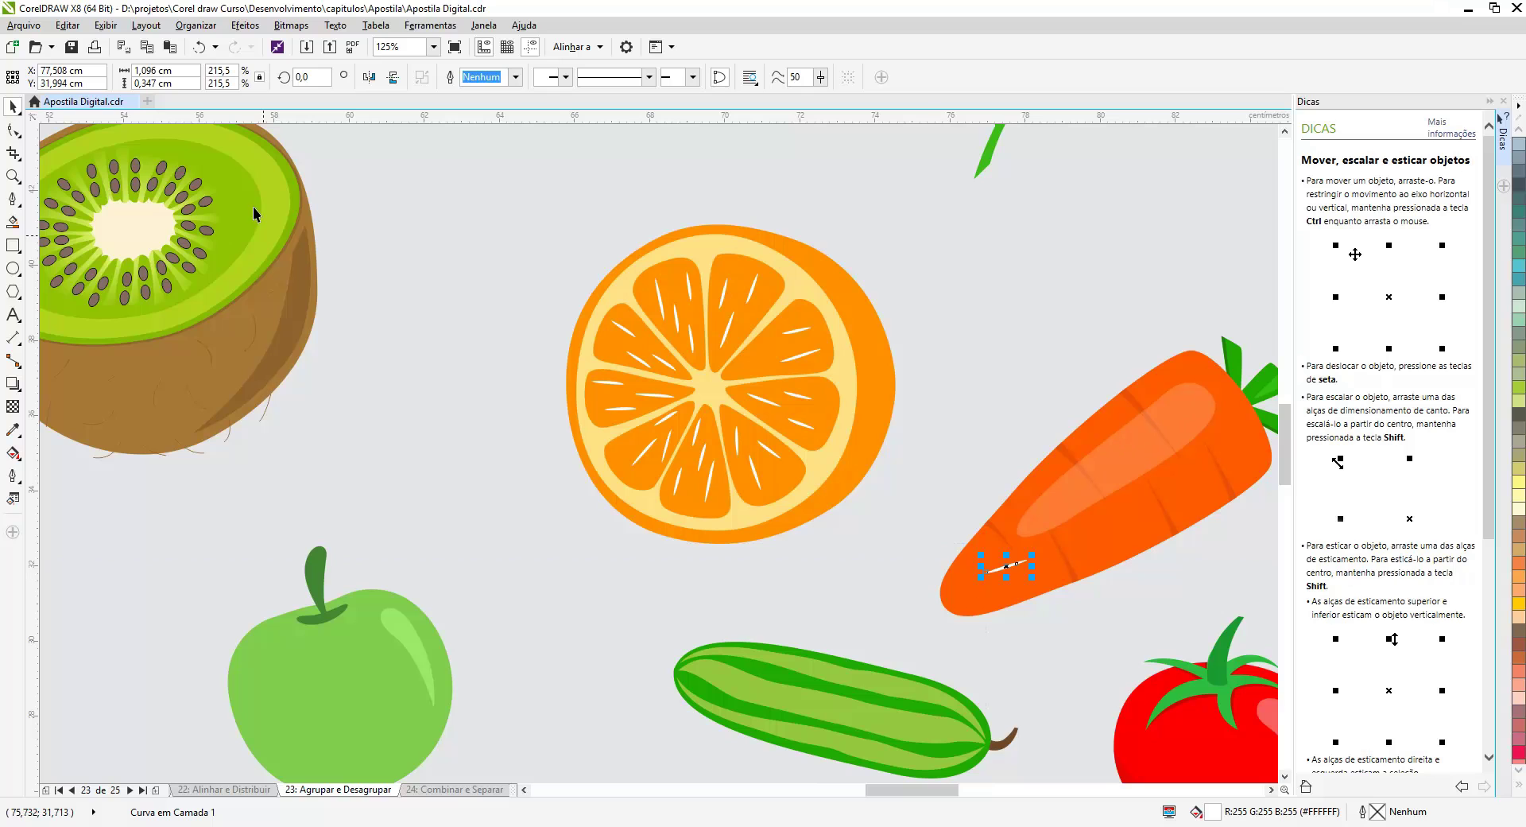
{"action": "left_click", "coordinate": [186, 244]}
{"action": "left_click_drag", "start_coordinate": [185, 242], "coordinate": [429, 368]}
- Move the highlight of the two-leaf sprout's right leaf onto the carrot
{"action": "scroll", "coordinate": [425, 492], "scroll_direction": "down", "scroll_amount": 2}
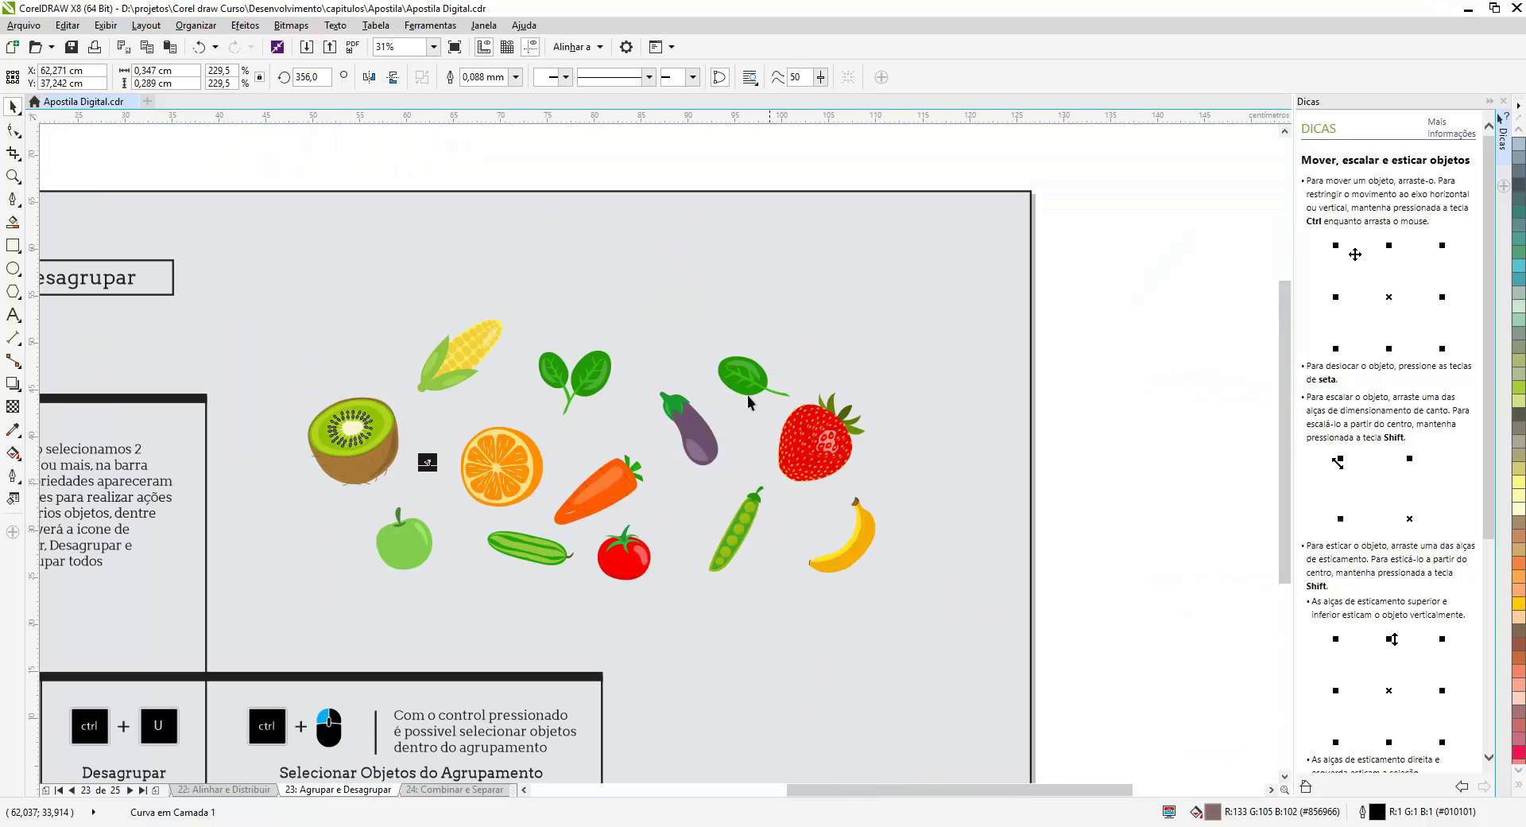
{"action": "left_click", "coordinate": [603, 380]}
{"action": "left_click_drag", "start_coordinate": [603, 380], "coordinate": [618, 485]}
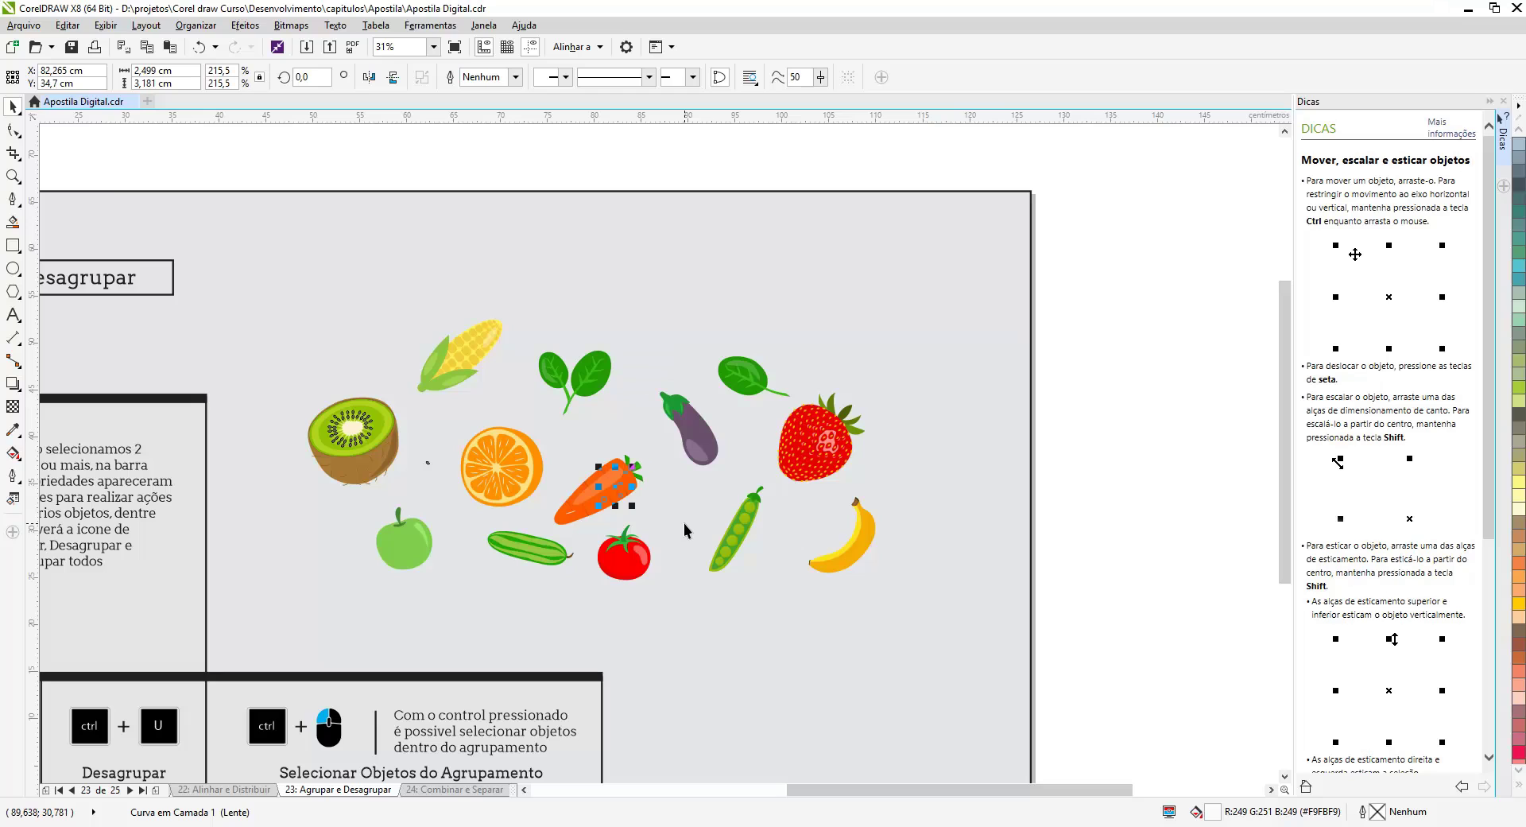
- Undo the moves of the loose pieces and the complete ungrouping of the illustrations
{"action": "key", "text": "ctrl+z"}
{"action": "key", "text": "ctrl+z"}
{"action": "key", "text": "ctrl+z"}
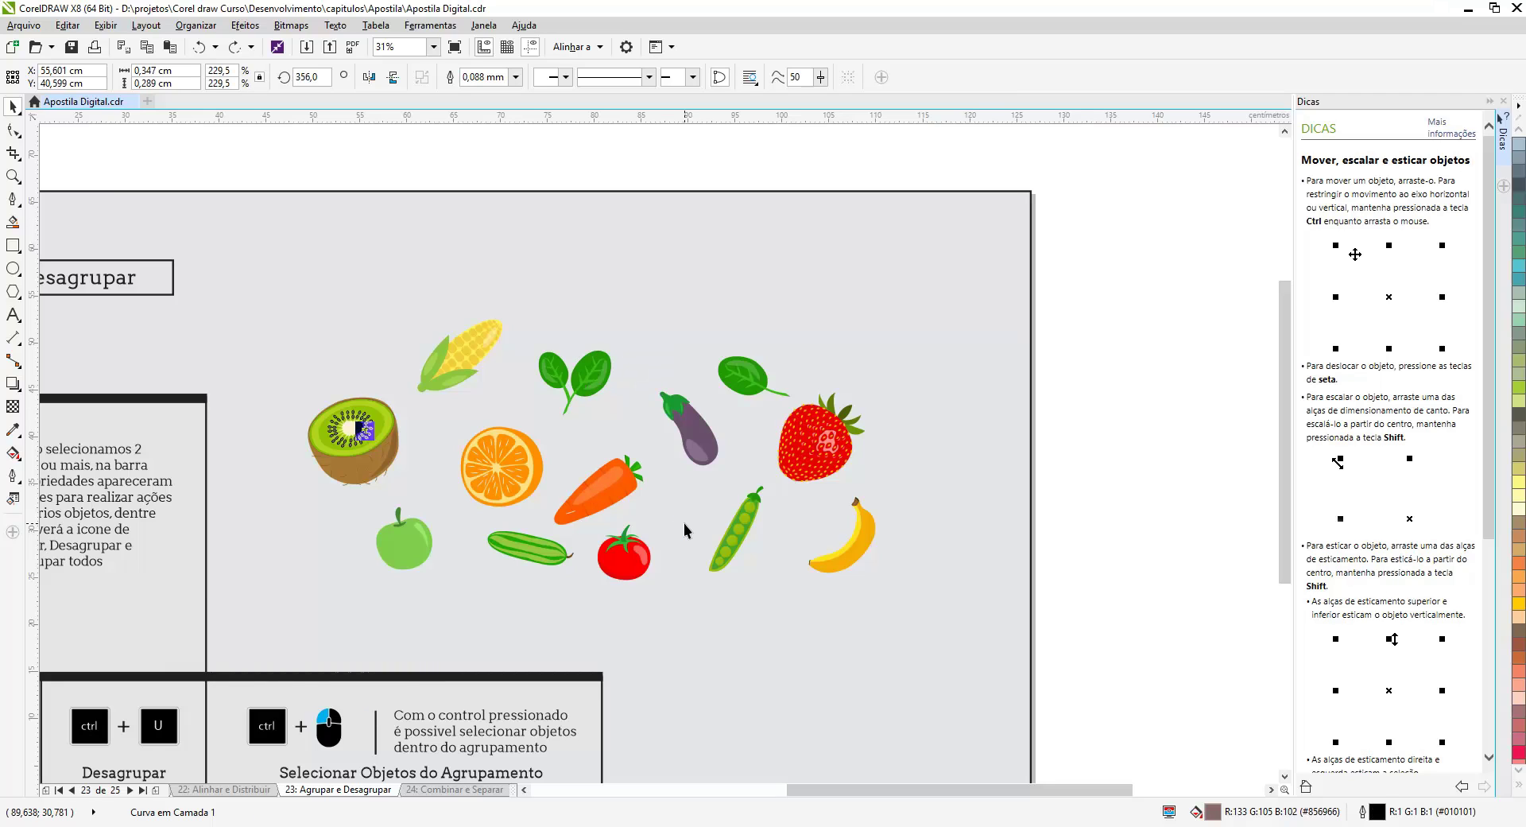
{"action": "key", "text": "ctrl+z"}
{"action": "key", "text": "ctrl+z"}
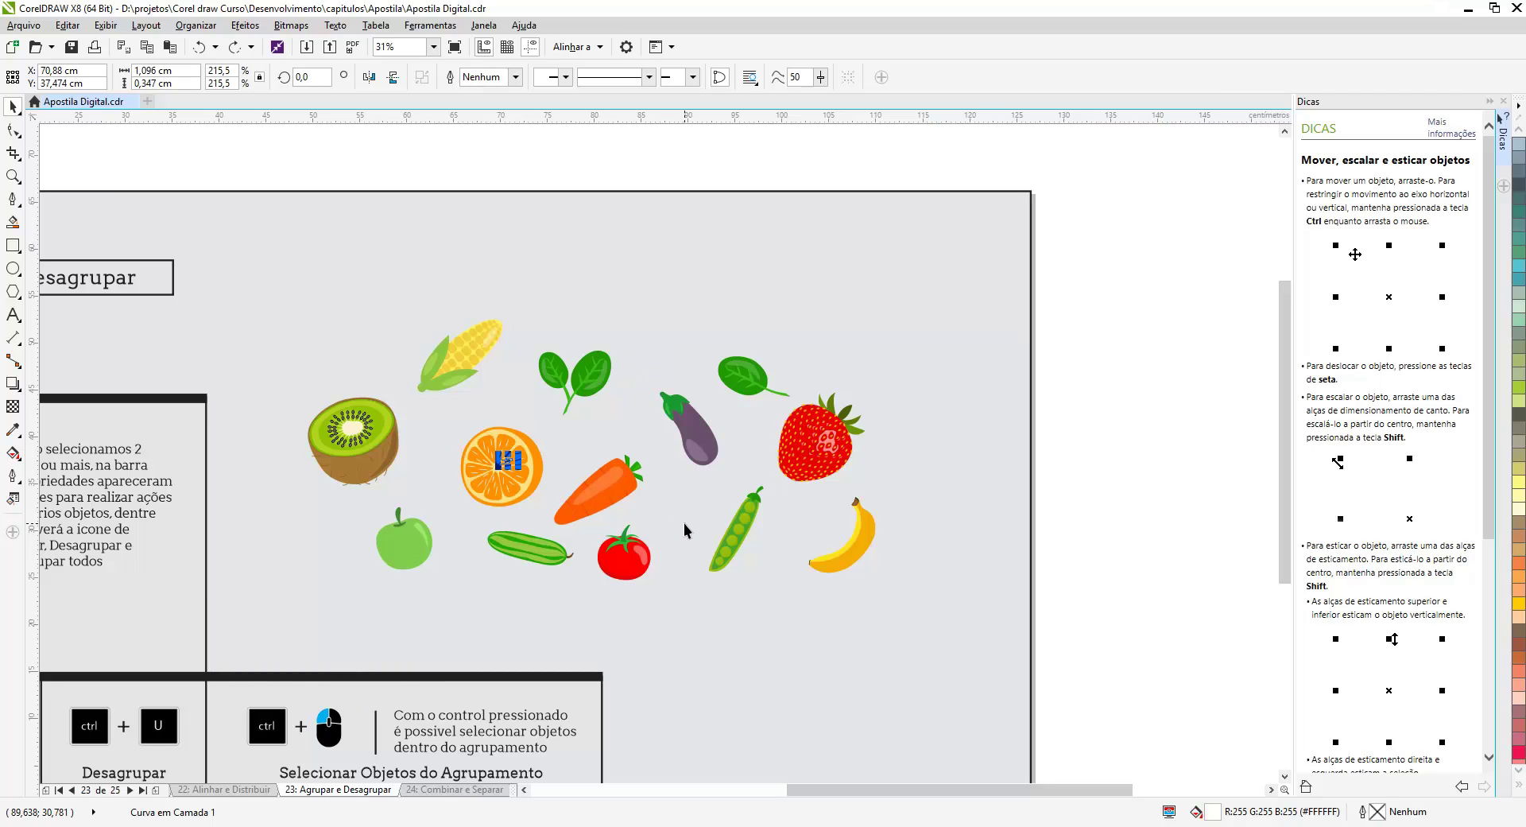
{"action": "key", "text": "ctrl+z"}
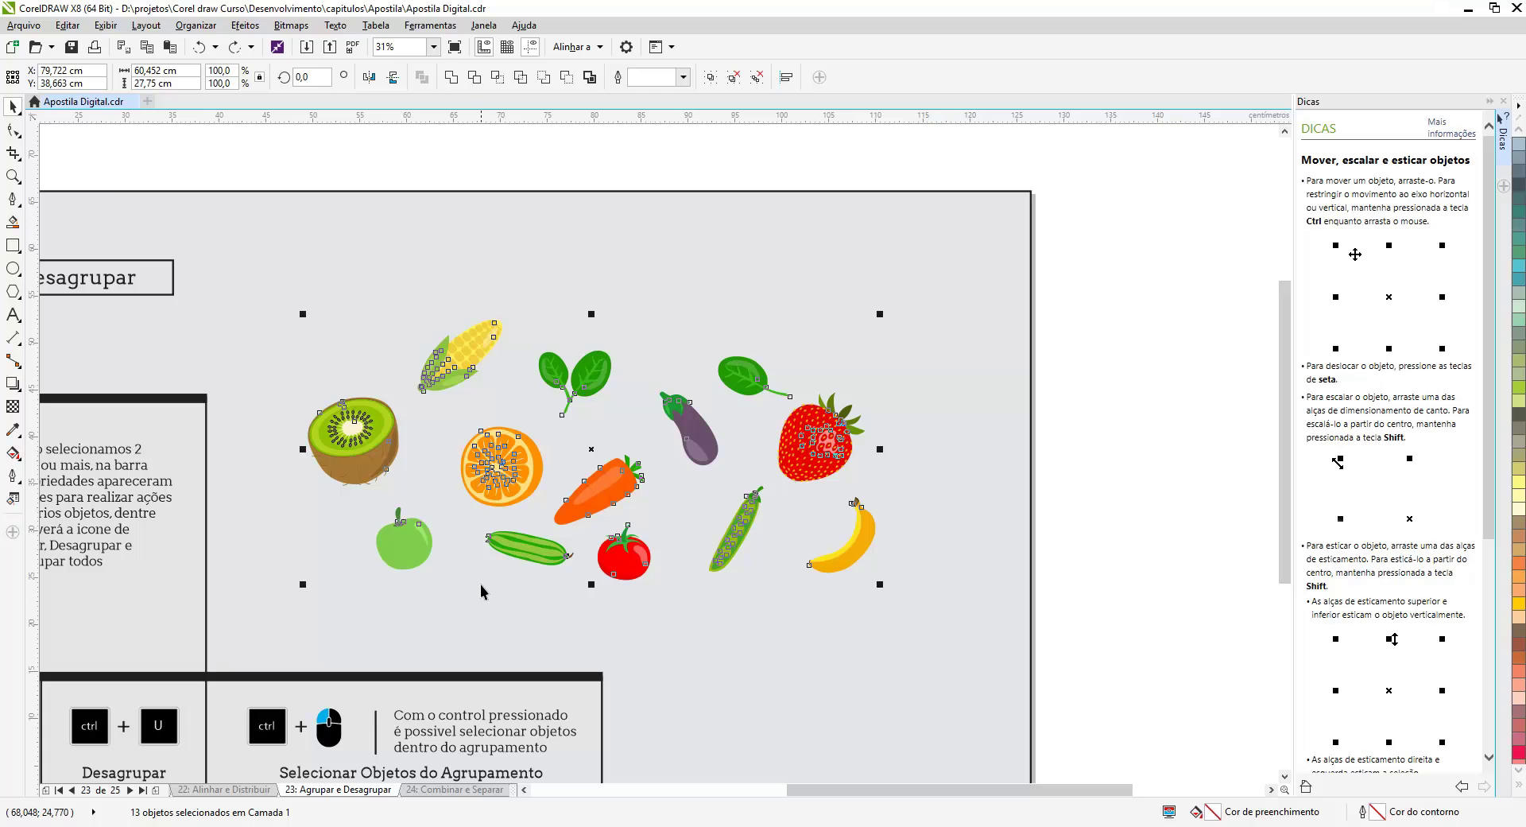
- Select the lower-right segment inside the grouped orange without ungrouping it, and rotate the segment to about 344°
{"action": "key", "text": "shift+F4"}
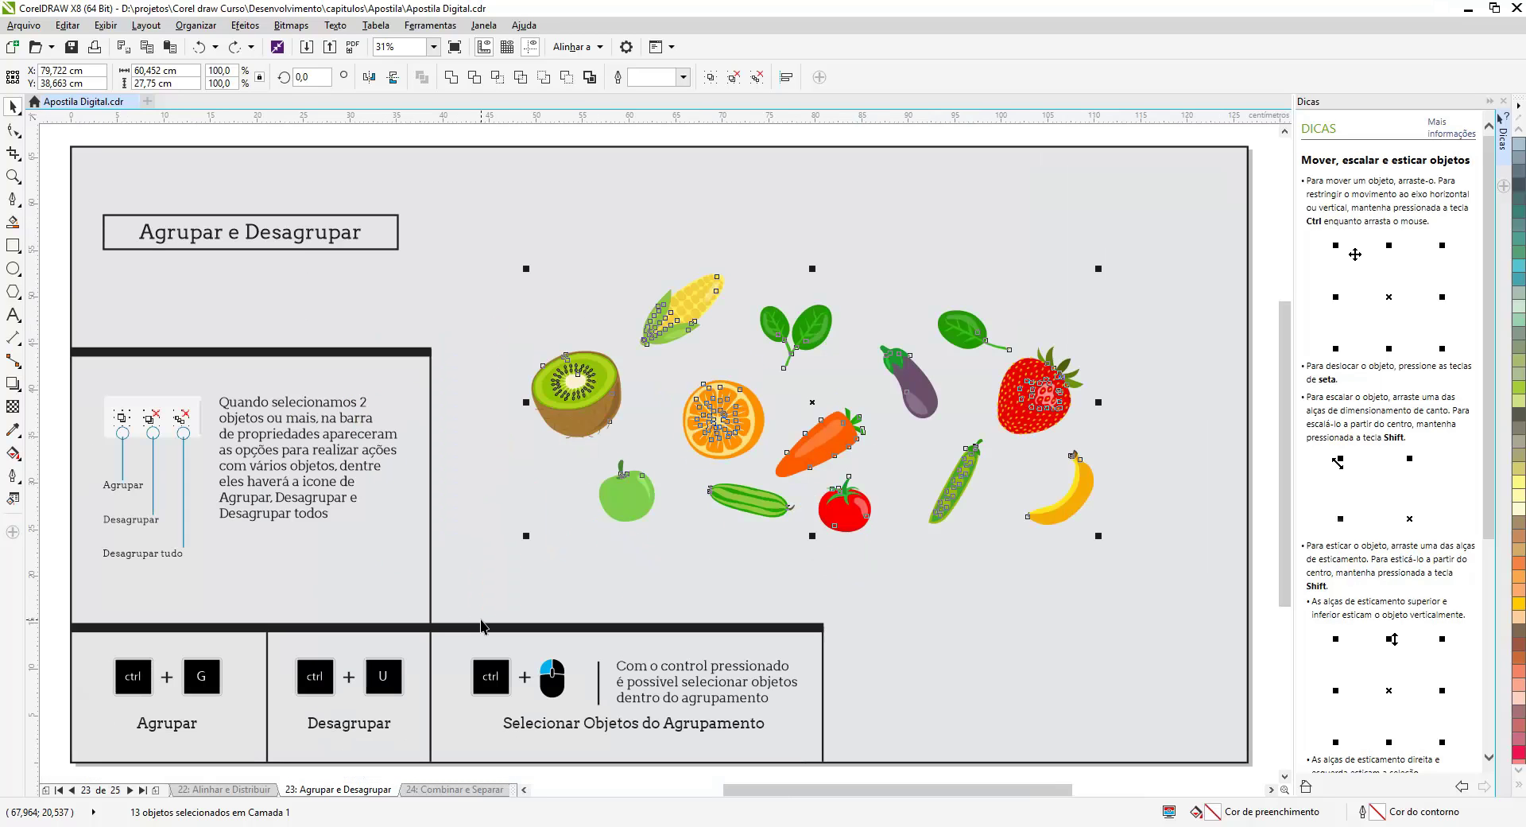
{"action": "left_click", "coordinate": [669, 565]}
{"action": "left_click", "coordinate": [722, 438]}
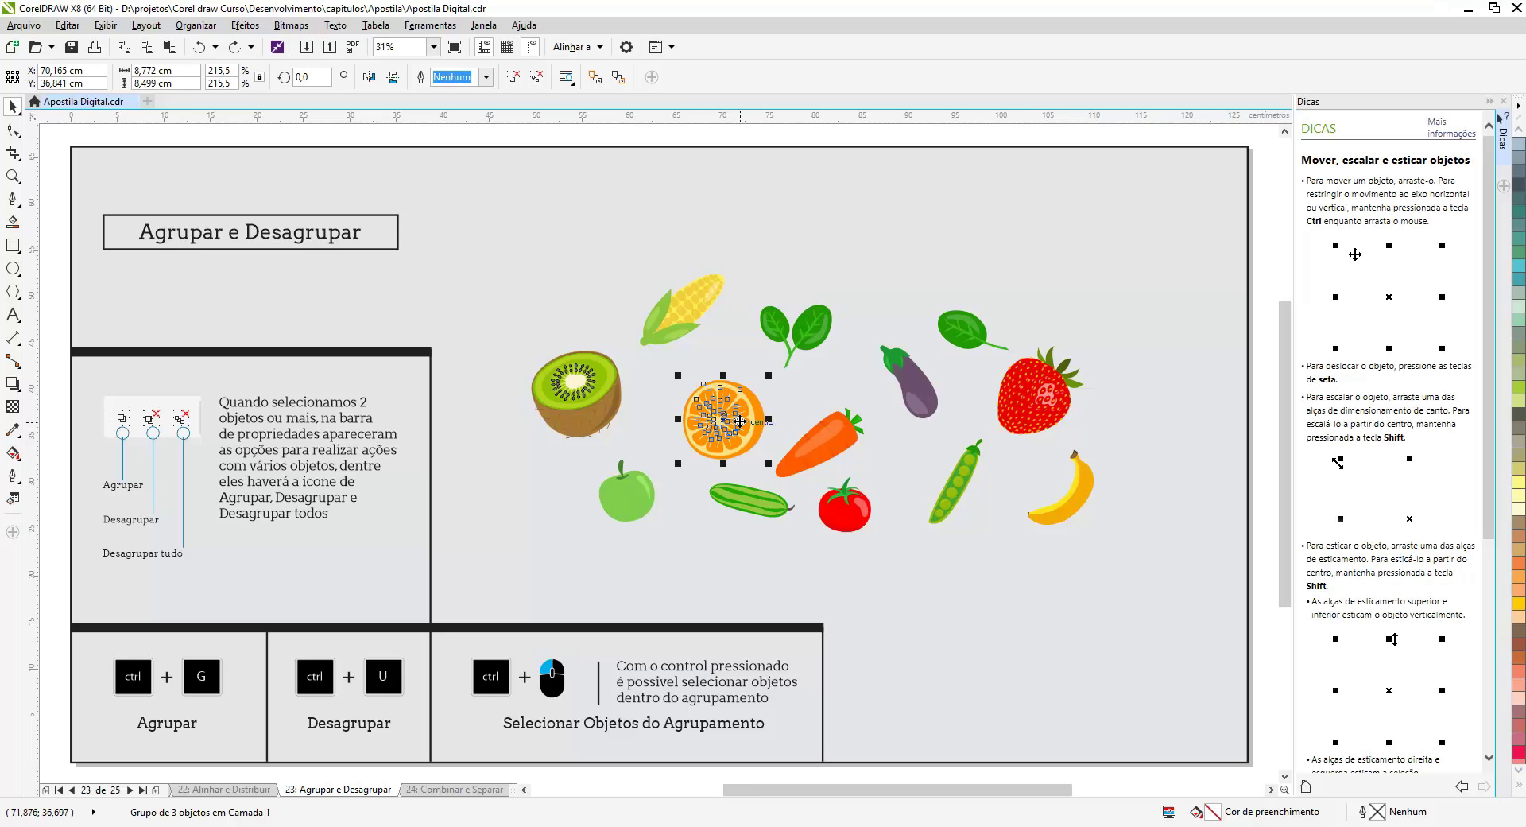
{"action": "scroll", "coordinate": [740, 420], "scroll_direction": "up", "scroll_amount": 2}
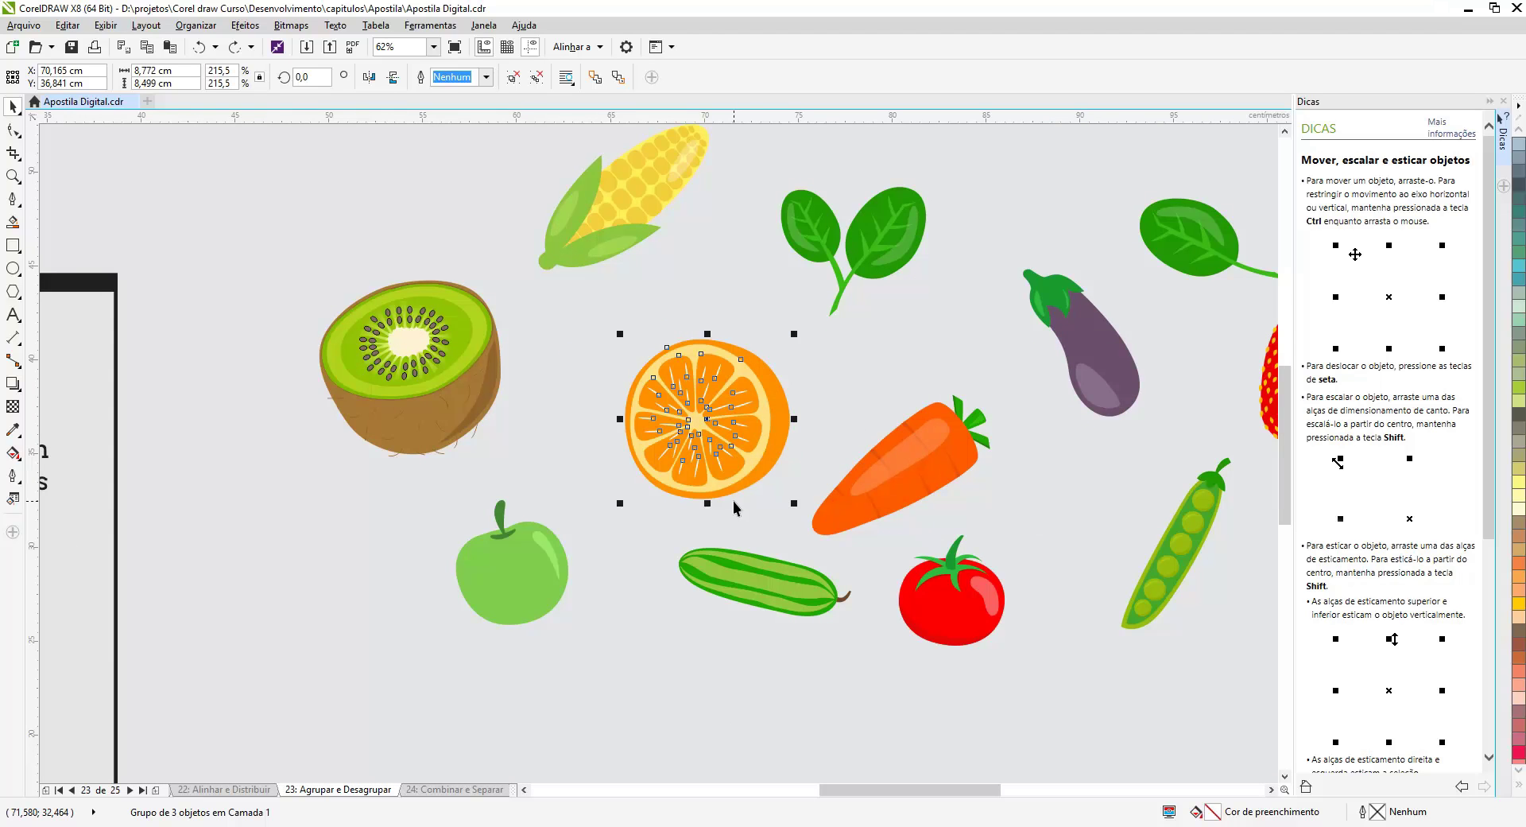
{"action": "scroll", "coordinate": [720, 464], "scroll_direction": "up", "scroll_amount": 2}
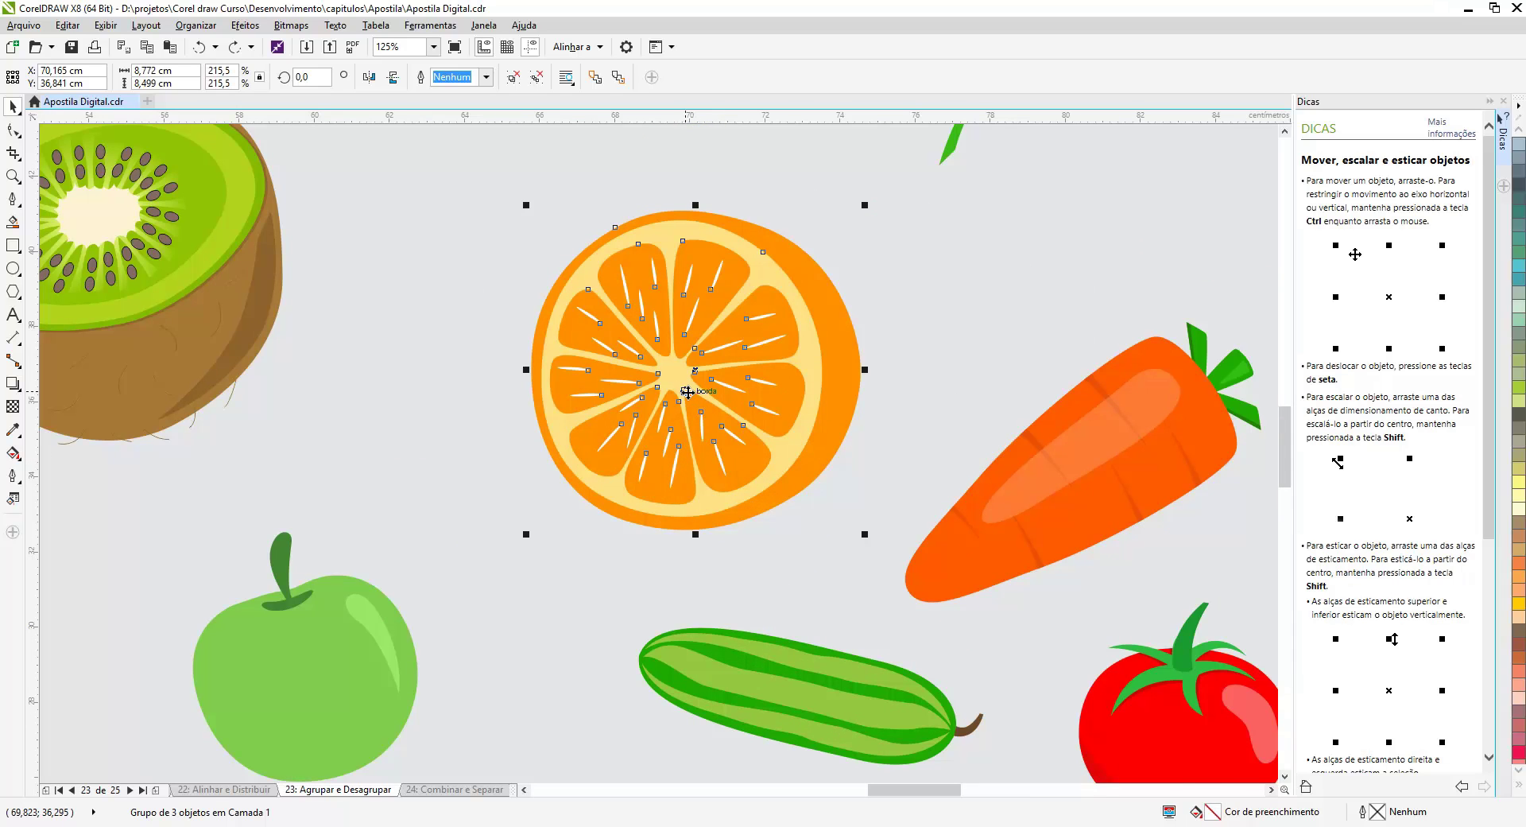
{"action": "left_click", "coordinate": [756, 464], "text": "ctrl"}
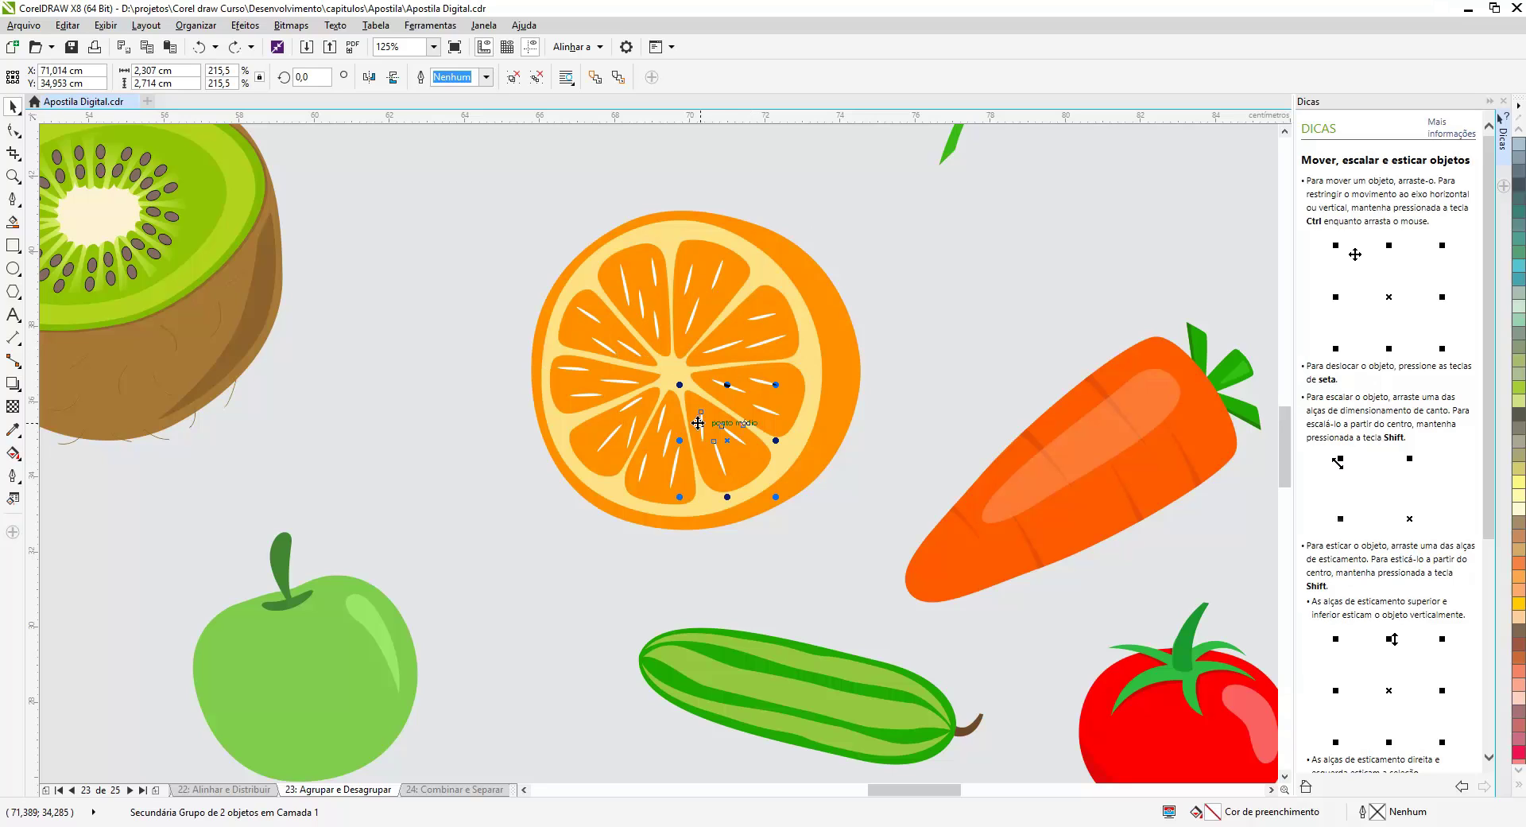
{"action": "left_click", "coordinate": [744, 461]}
{"action": "left_click_drag", "start_coordinate": [777, 385], "coordinate": [794, 458]}
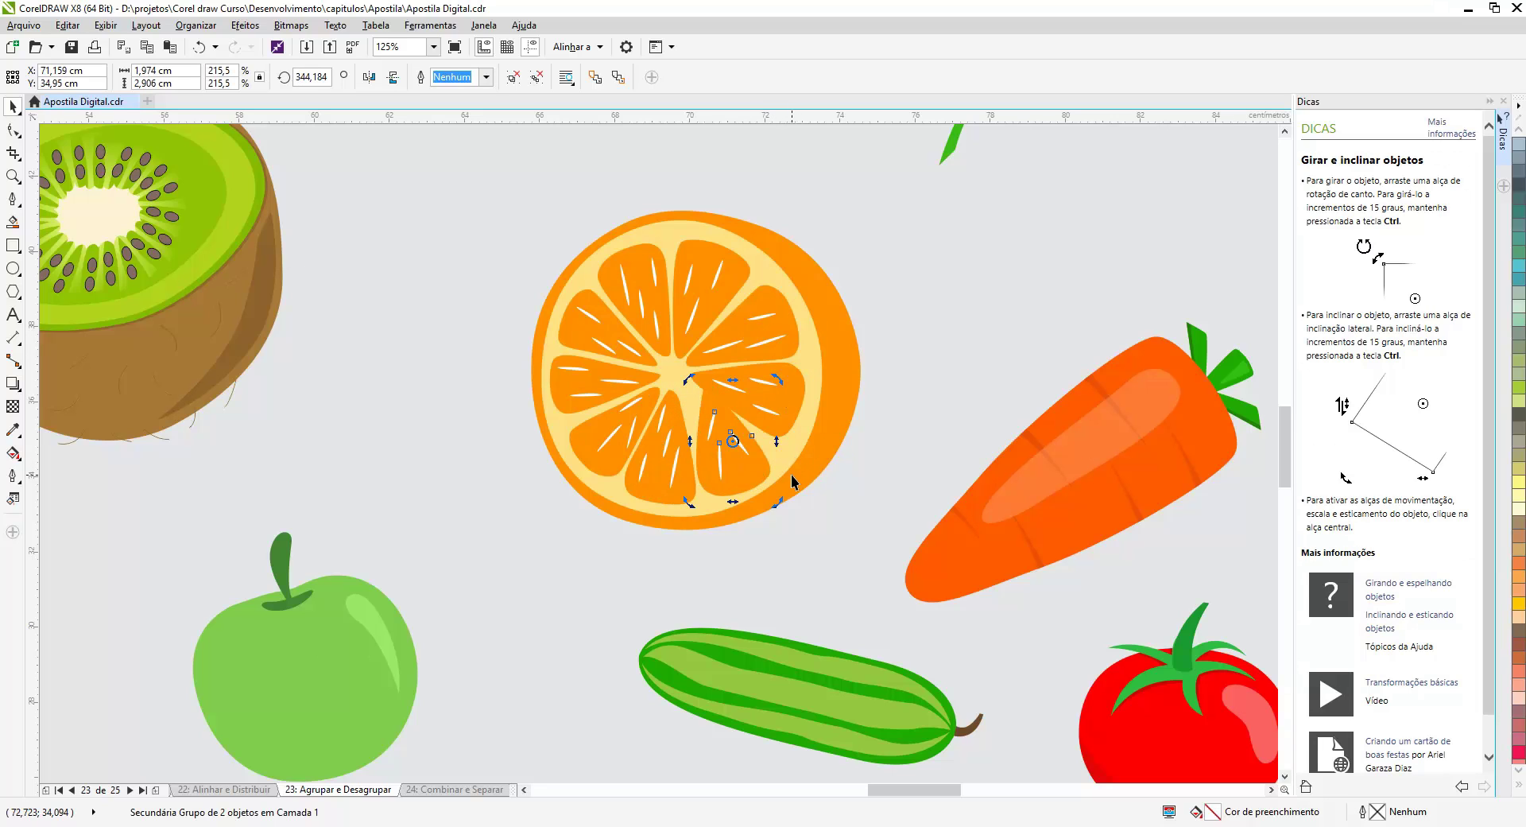
- Undo the rotations of the orange segment and clear the selection
{"action": "key", "text": "ctrl+z"}
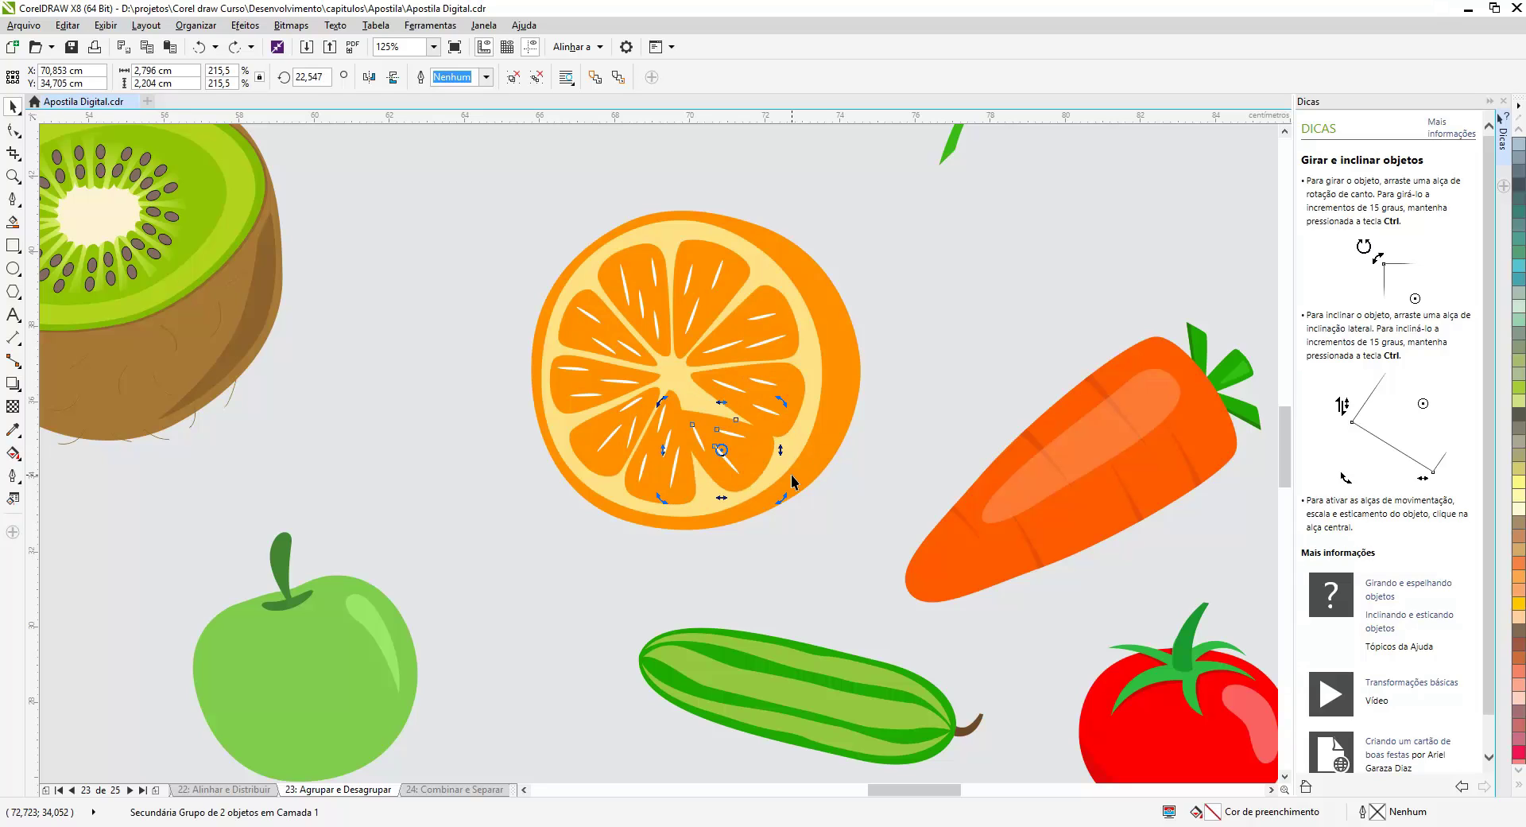
{"action": "key", "text": "ctrl+z"}
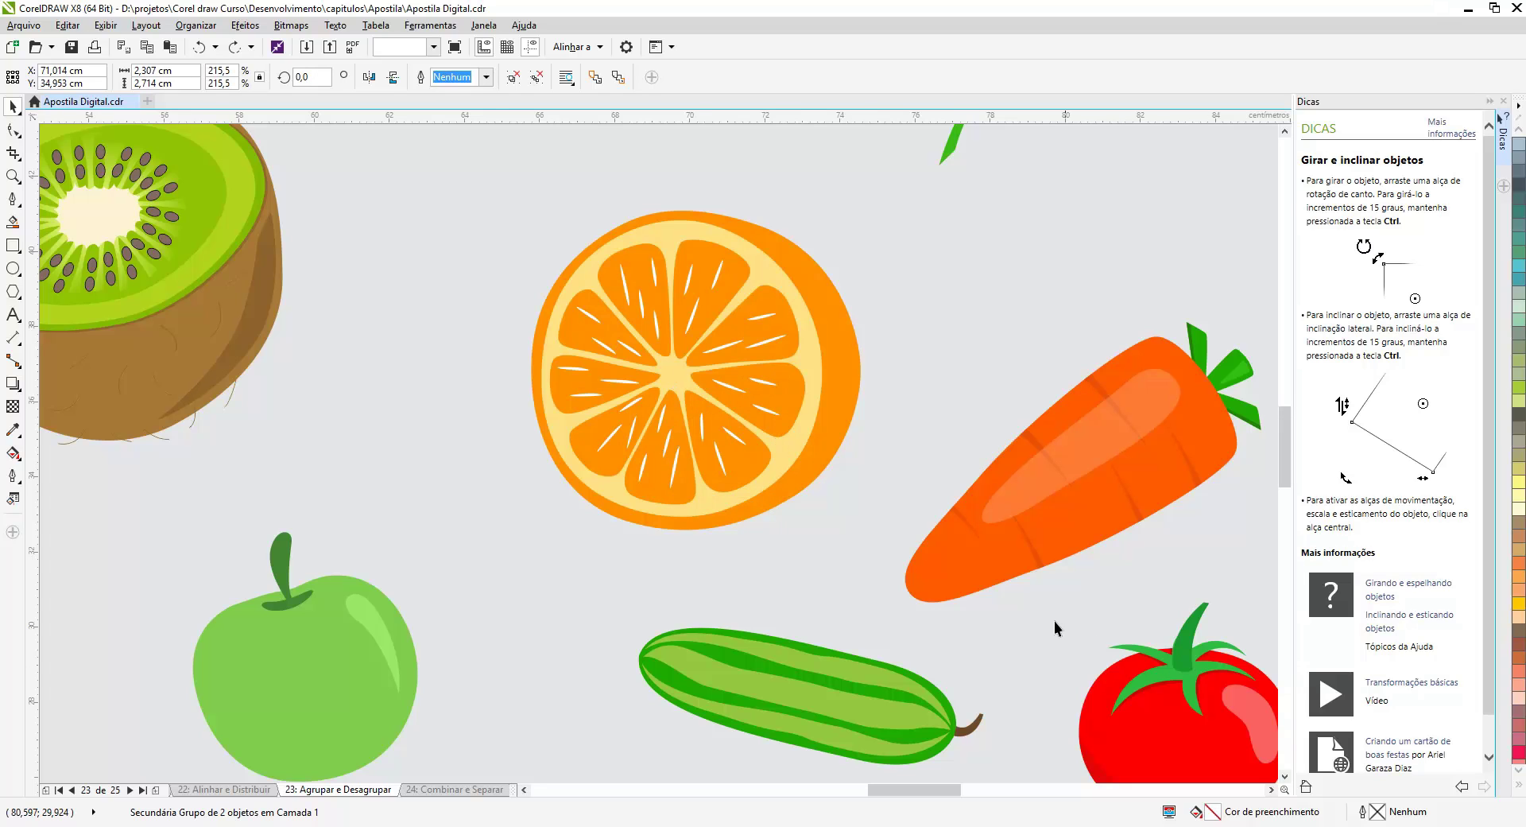
{"action": "left_click", "coordinate": [1054, 622]}
- Move the whole grouped tomato slightly upward
{"action": "scroll", "coordinate": [1053, 619], "scroll_direction": "down", "scroll_amount": 2}
{"action": "scroll", "coordinate": [1143, 713], "scroll_direction": "up", "scroll_amount": 2}
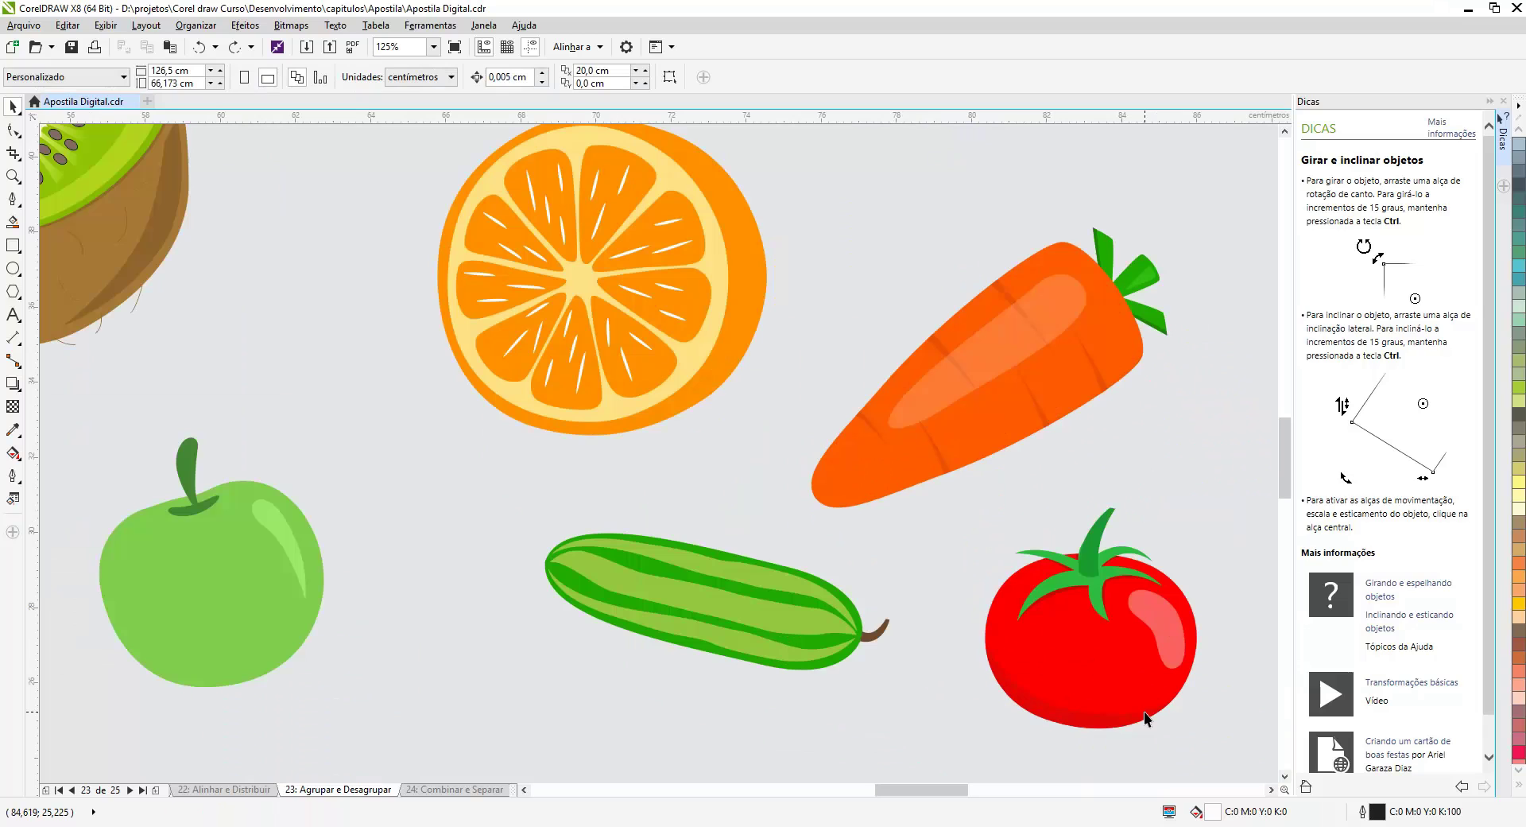
{"action": "left_click", "coordinate": [1124, 666]}
{"action": "left_click_drag", "start_coordinate": [1124, 666], "coordinate": [1108, 639]}
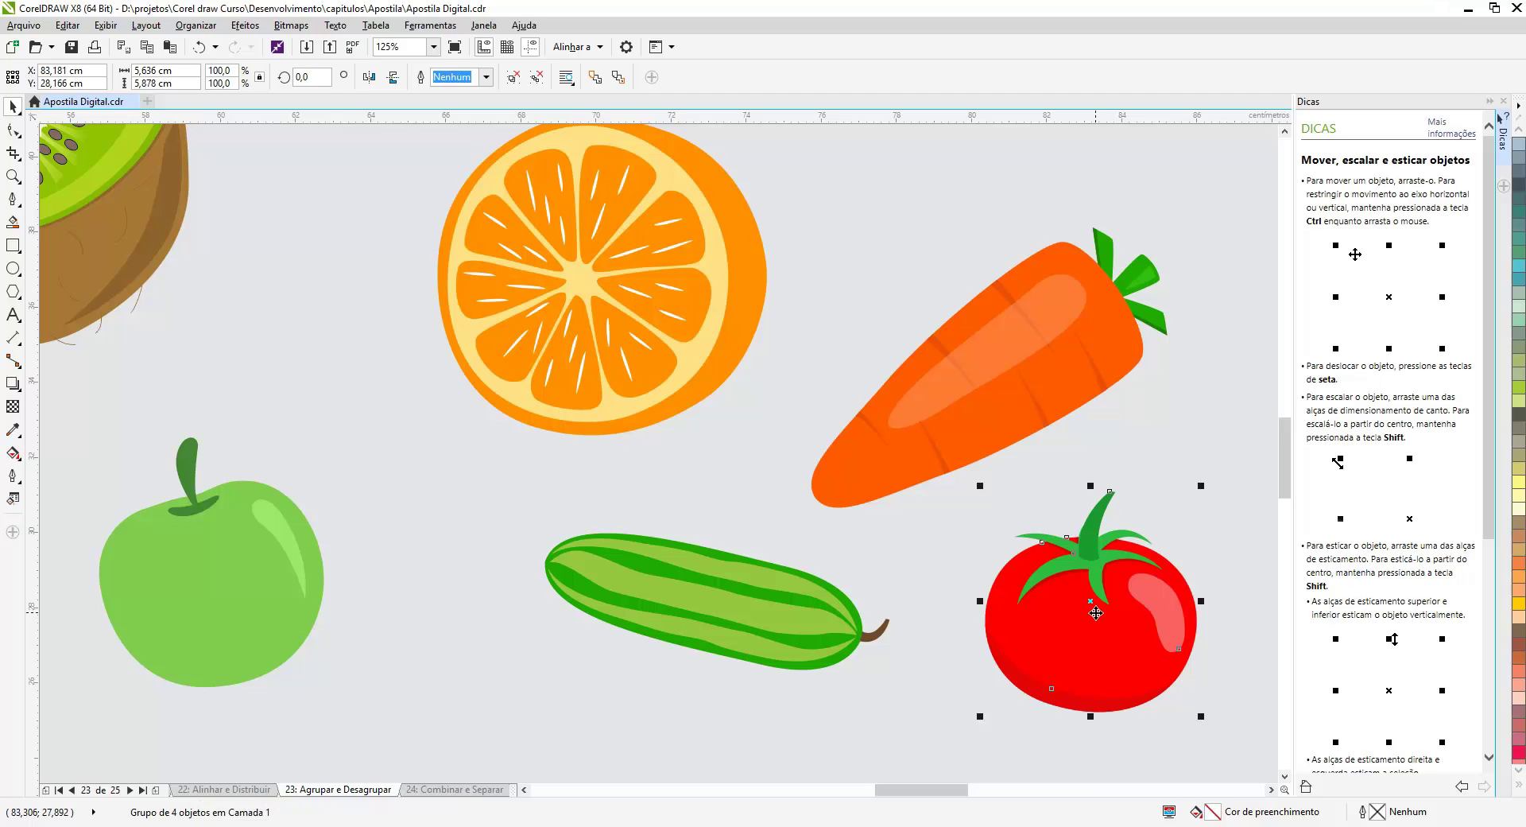
- Select the green stem-and-leaves subgroup inside the grouped tomato without ungrouping it, and move it slightly left and down
{"action": "left_click", "coordinate": [1091, 549], "text": "ctrl"}
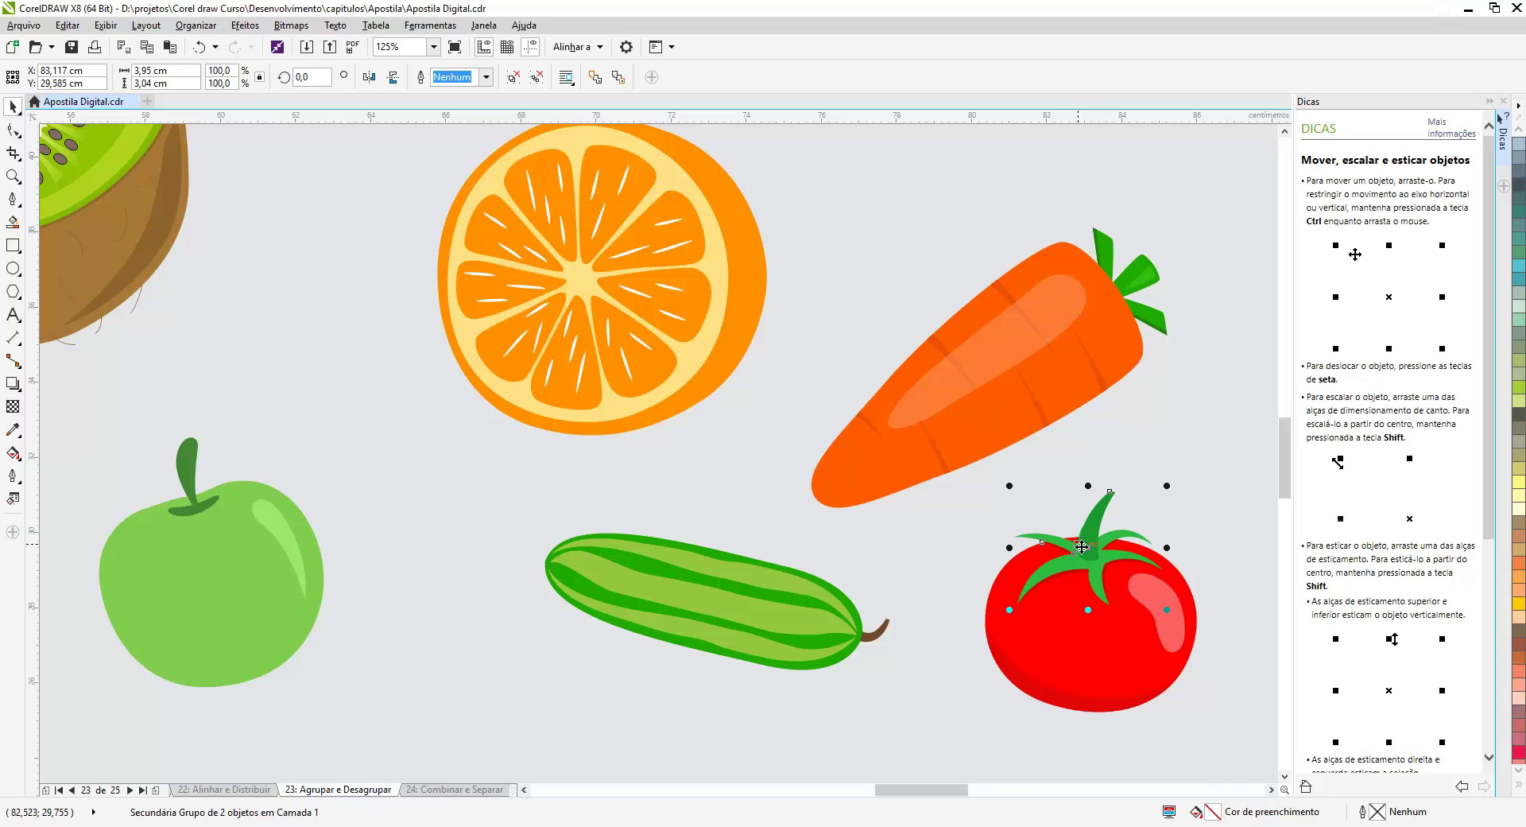
{"action": "left_click", "coordinate": [1095, 540]}
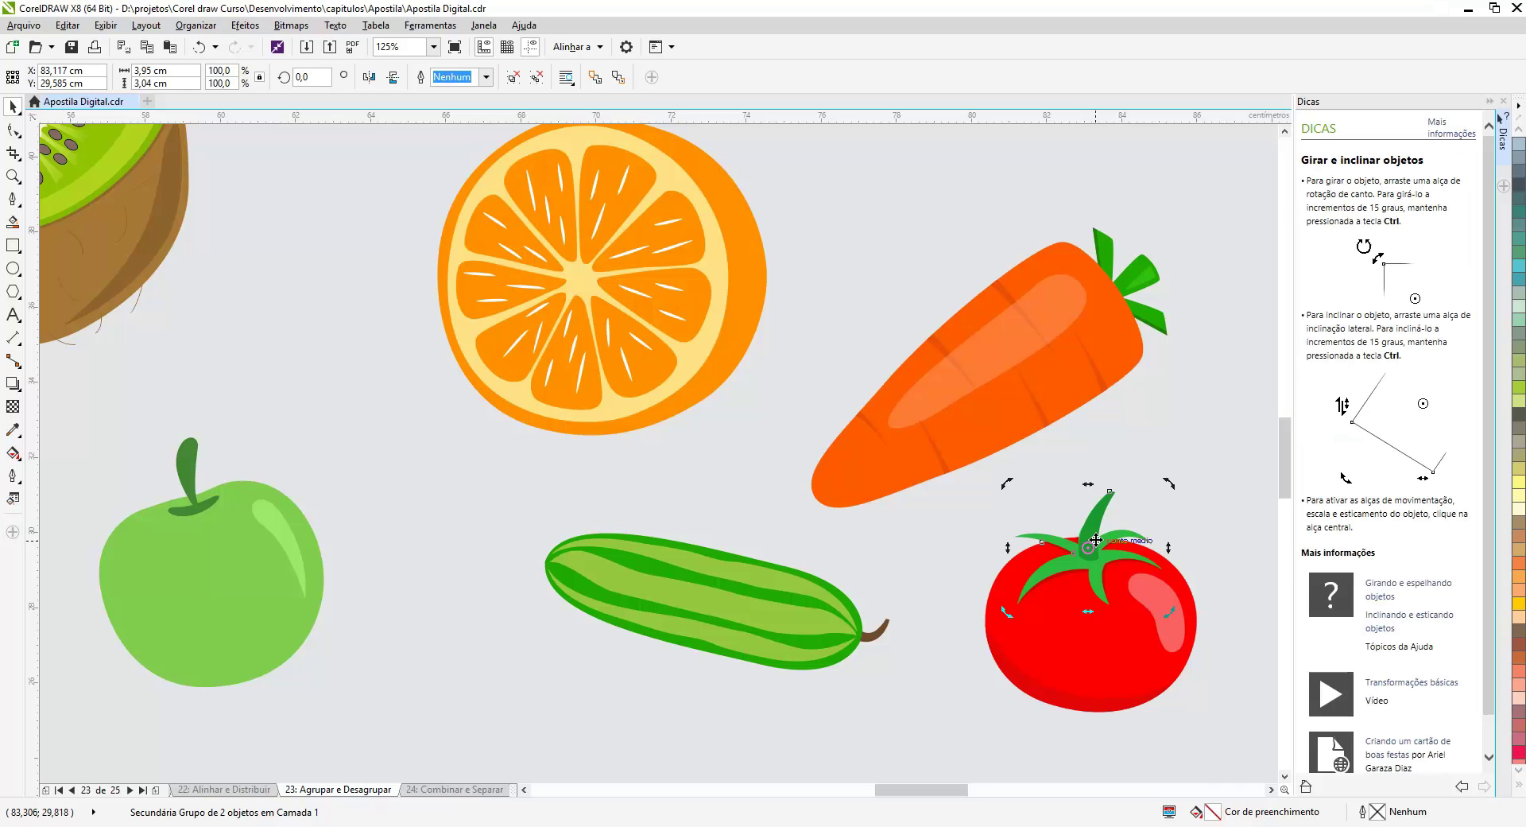
{"action": "left_click", "coordinate": [1095, 540]}
{"action": "left_click_drag", "start_coordinate": [1095, 540], "coordinate": [1052, 549]}
- Rotate the tomato's stem-and-leaves subgroup to about 17° and clear the selection
{"action": "left_click", "coordinate": [1051, 548]}
{"action": "left_click_drag", "start_coordinate": [1128, 489], "coordinate": [1113, 423]}
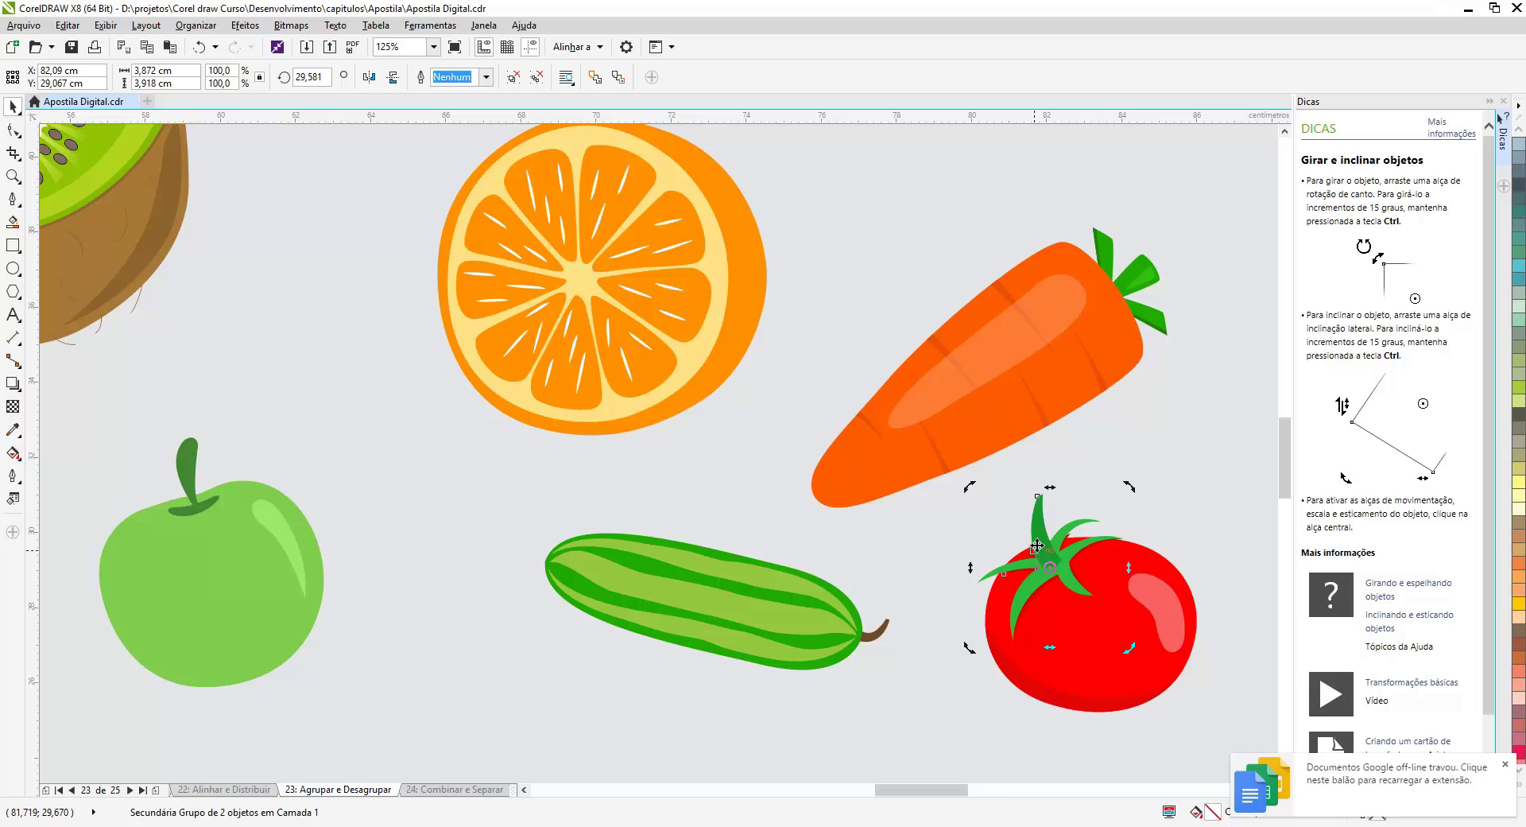
{"action": "left_click_drag", "start_coordinate": [969, 487], "coordinate": [990, 471]}
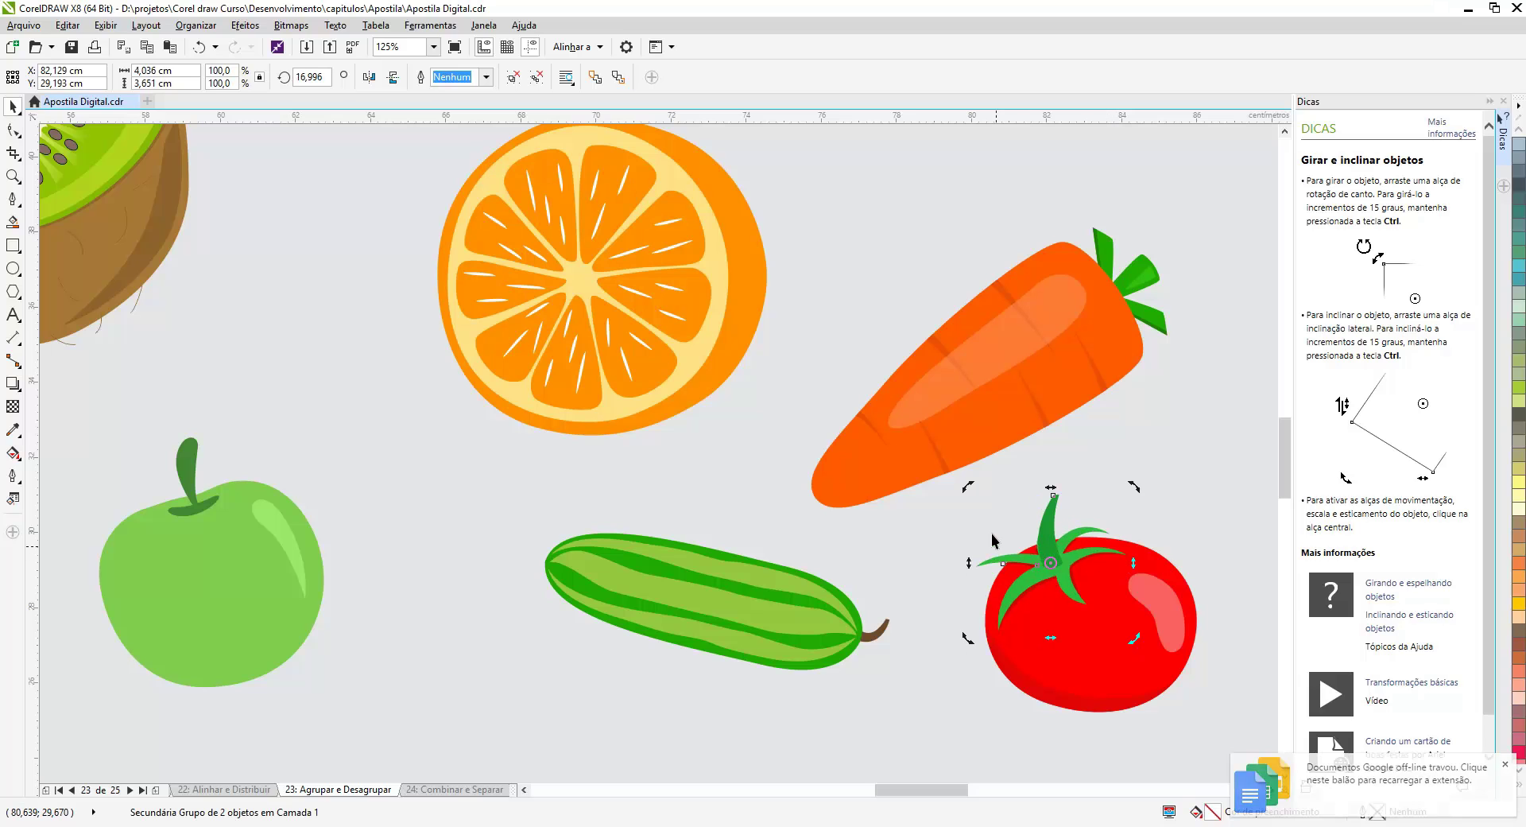
{"action": "left_click", "coordinate": [933, 518]}
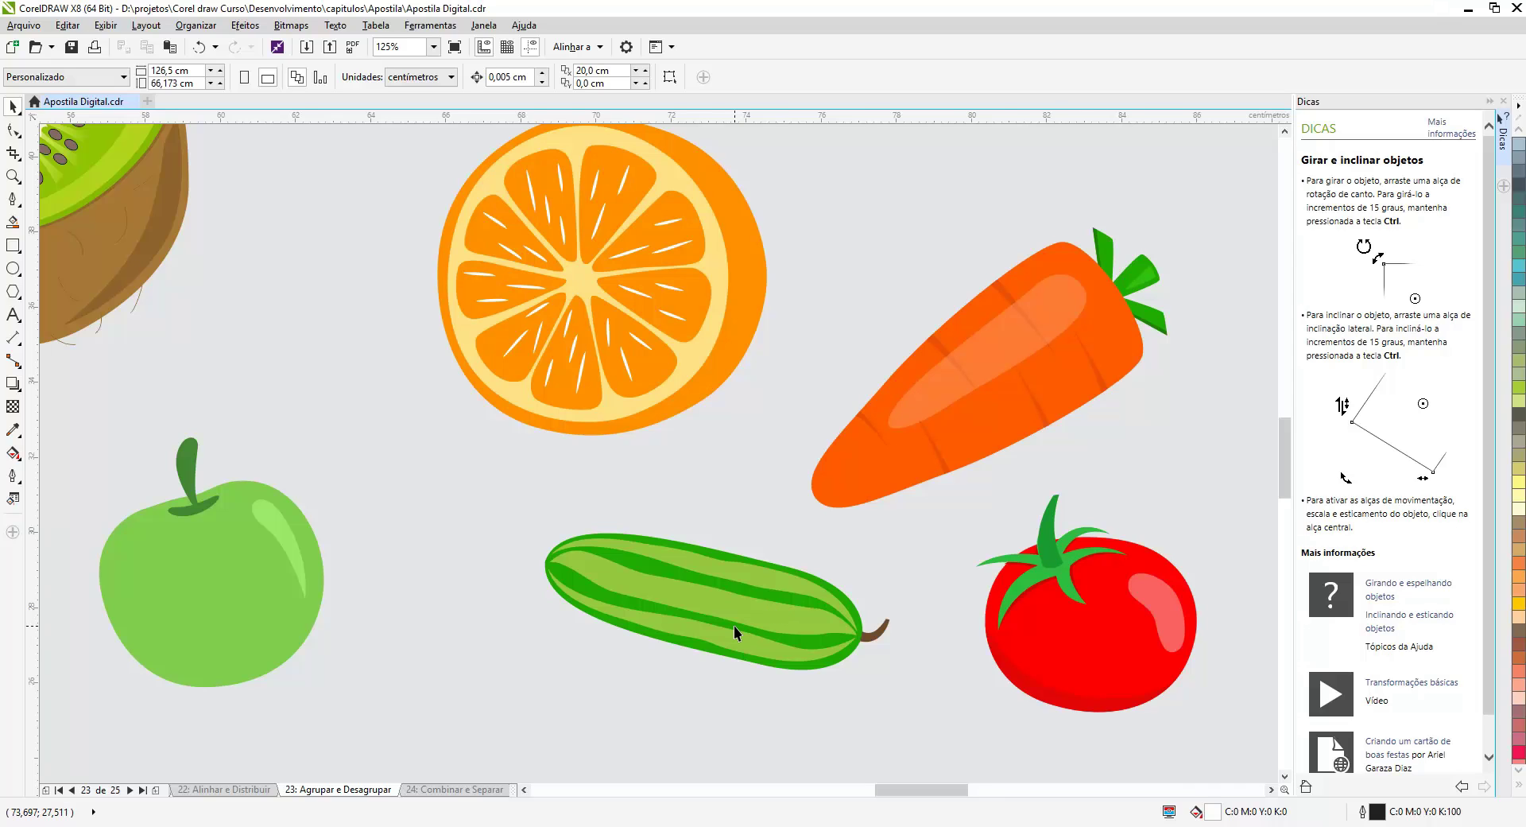
{"action": "scroll", "coordinate": [733, 626], "scroll_direction": "down", "scroll_amount": 5}
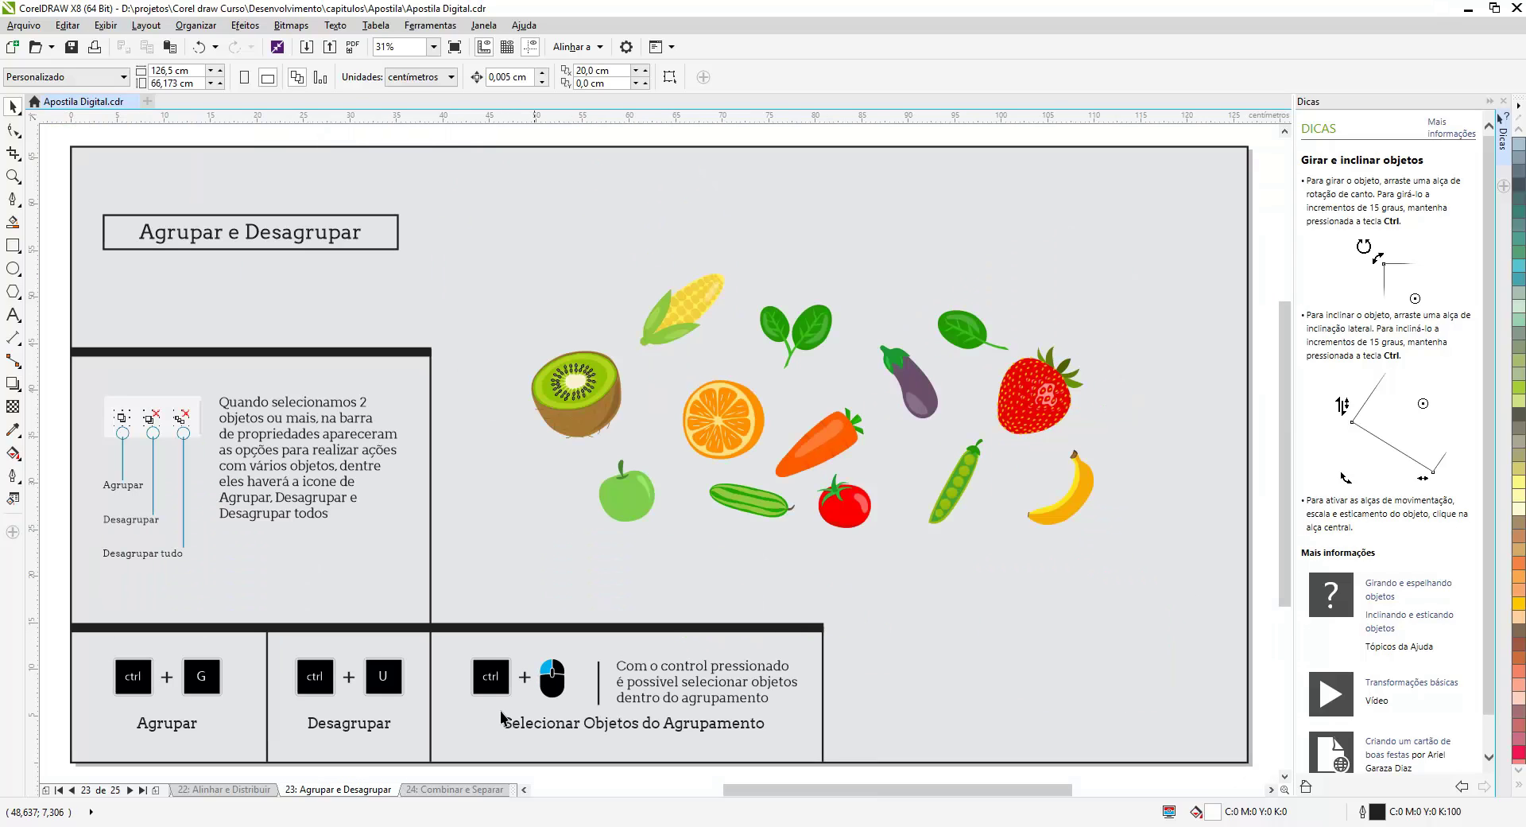